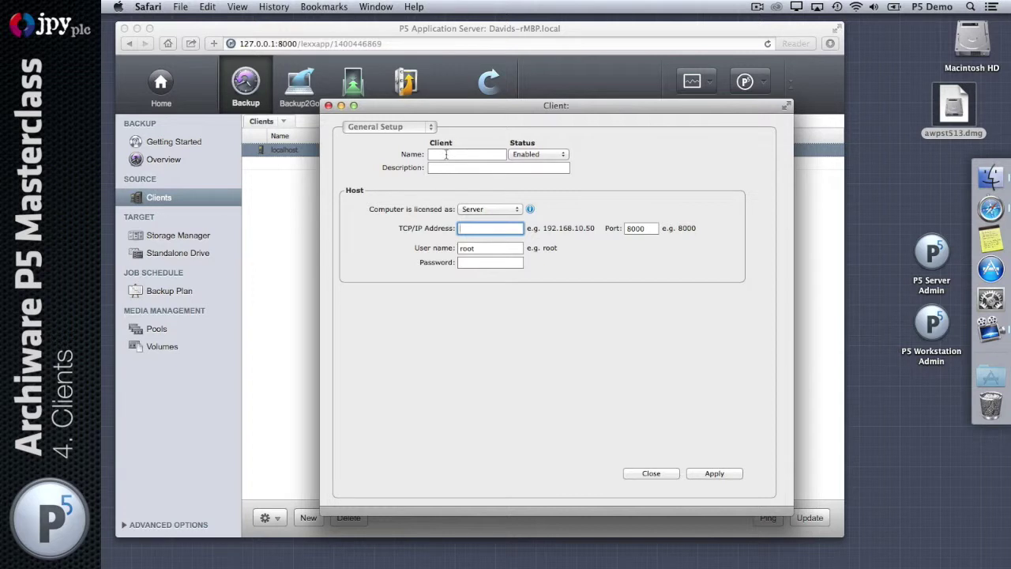
# - Enter client name MacMiniServer, address 192.168.227.27, default port 8000, user root and its password
pyautogui.click(447, 155)
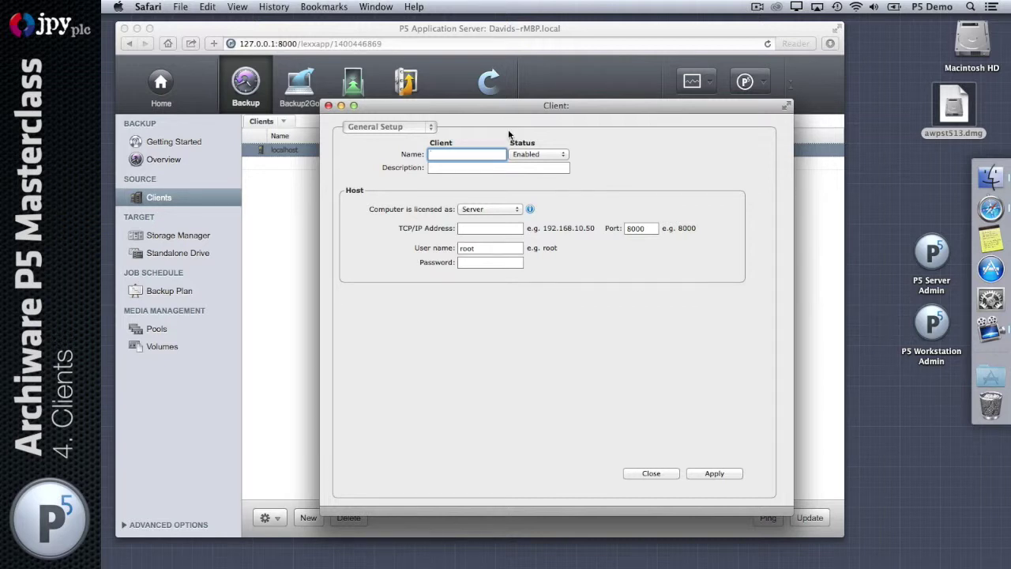
pyautogui.write('MacMiniServer')
pyautogui.press('Tab')
pyautogui.write('1')
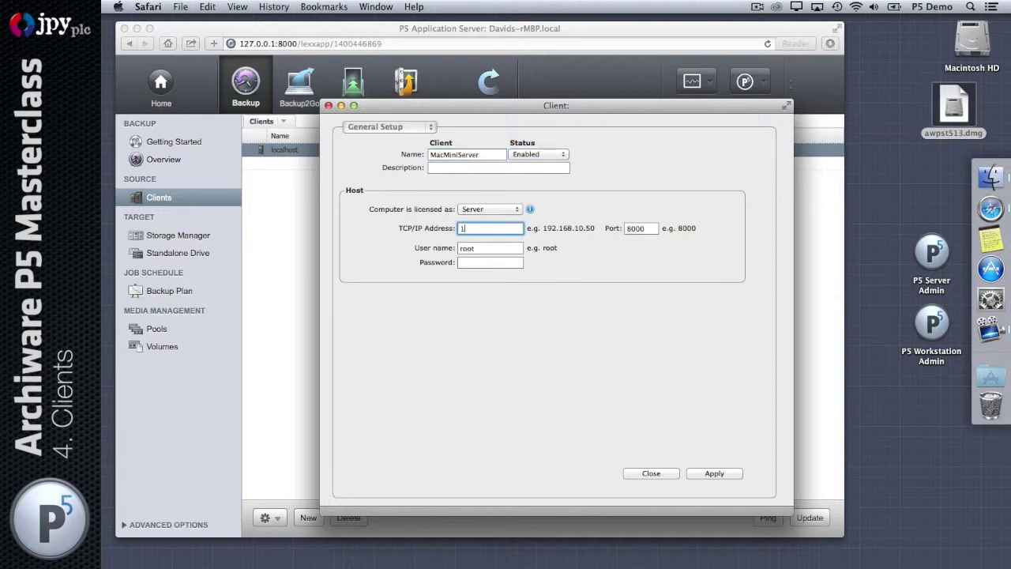
pyautogui.write('92.168.227.27')
pyautogui.press('Tab')
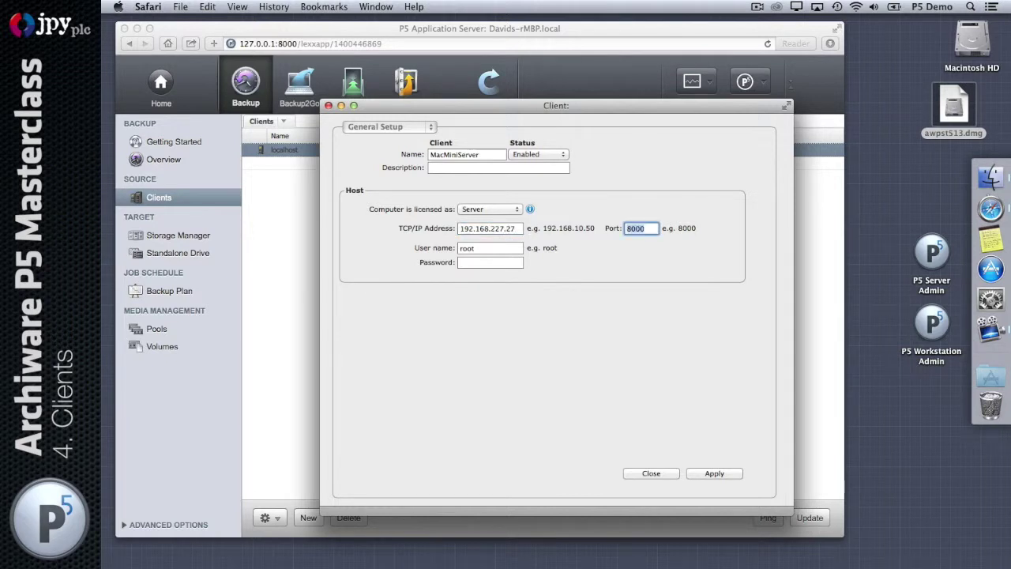
pyautogui.press('Tab')
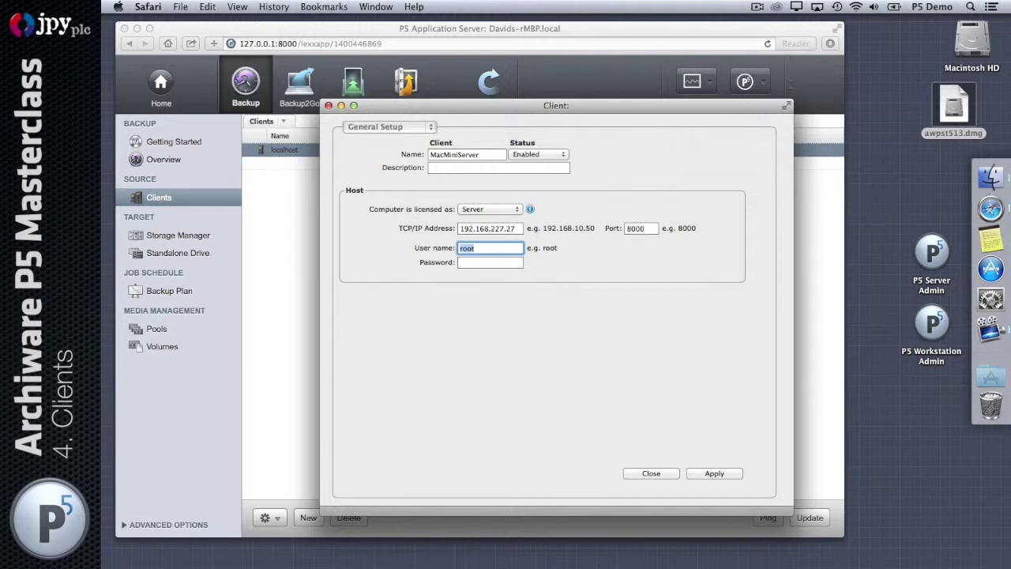
pyautogui.press('Tab')
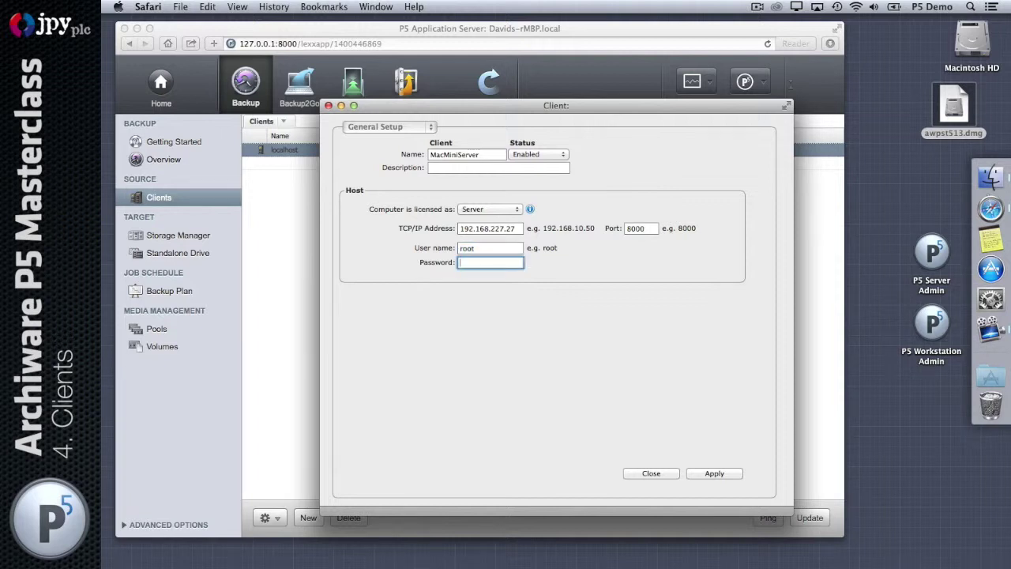
pyautogui.write('password')
pyautogui.hotkey('shift', 'Tab')
pyautogui.press('Tab')
pyautogui.click(643, 229)
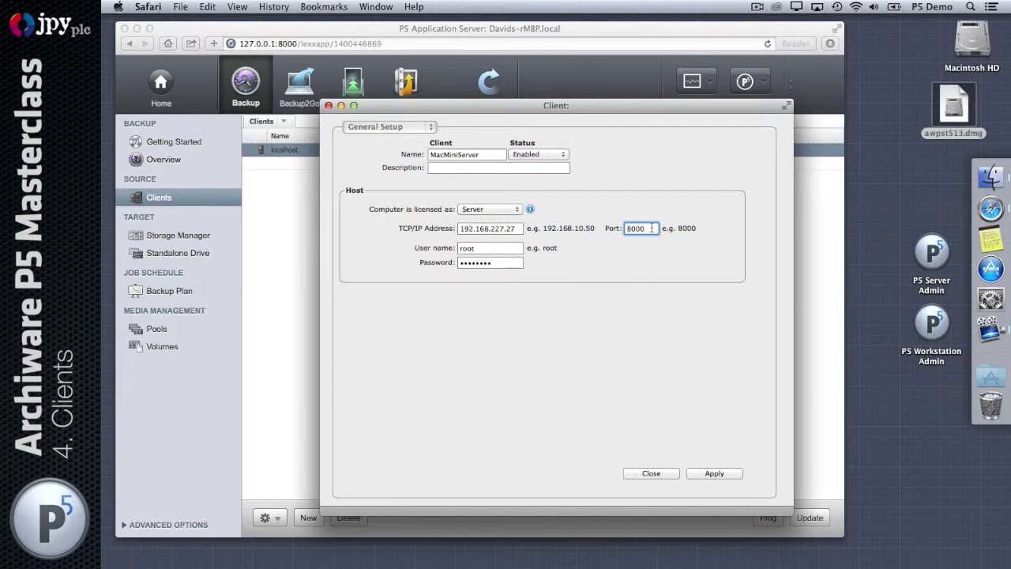
# - Apply the new MacMiniServer client and keep Compress data transfer set to No
pyautogui.click(721, 474)
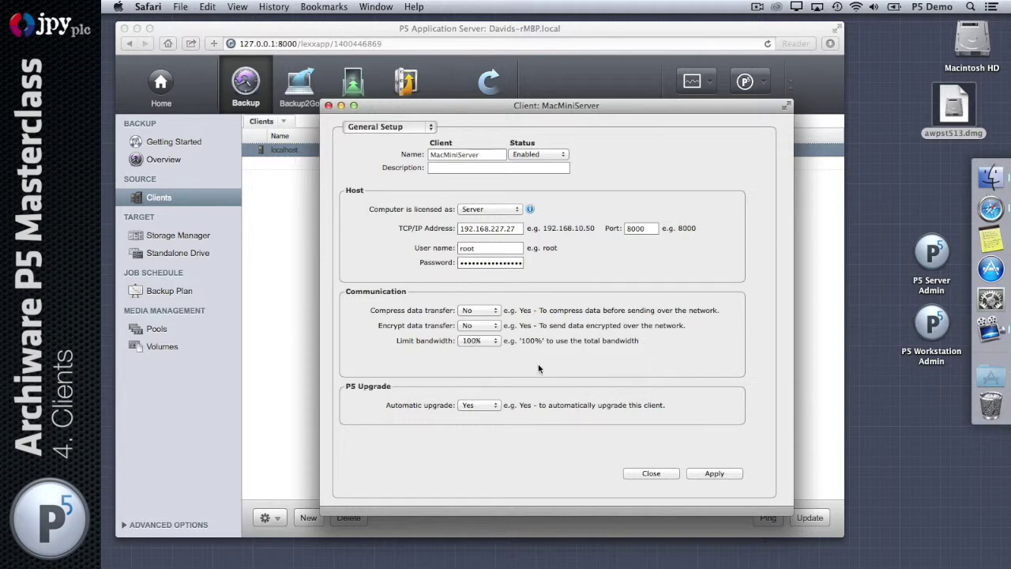
pyautogui.click(496, 311)
pyautogui.click(498, 324)
pyautogui.click(491, 328)
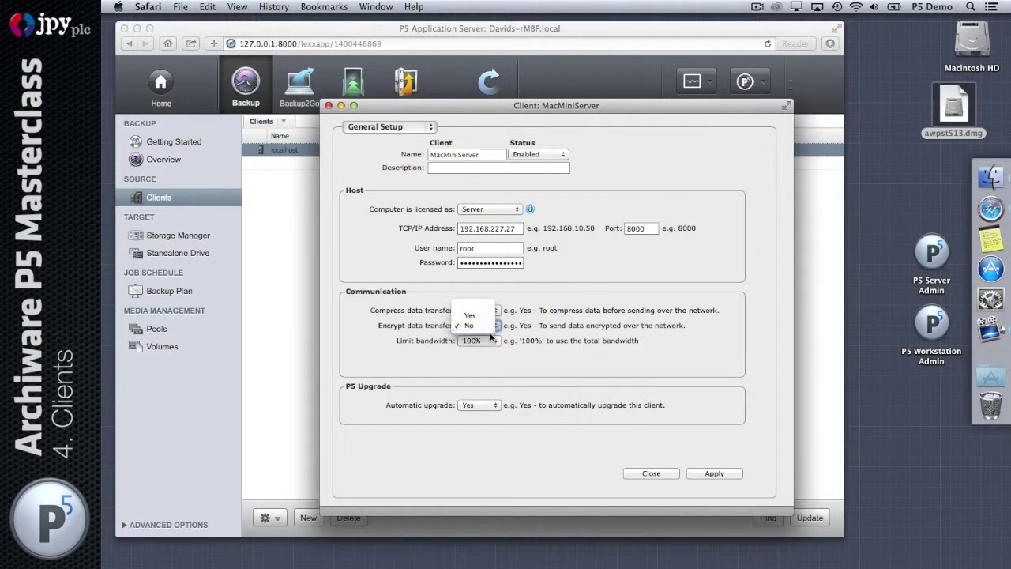
pyautogui.click(489, 329)
pyautogui.click(489, 343)
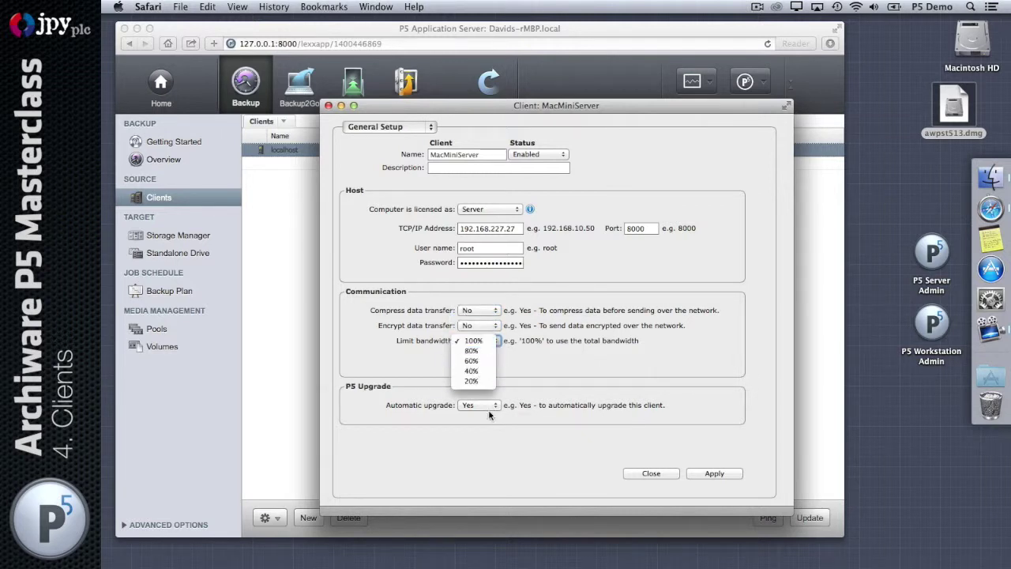
pyautogui.click(527, 371)
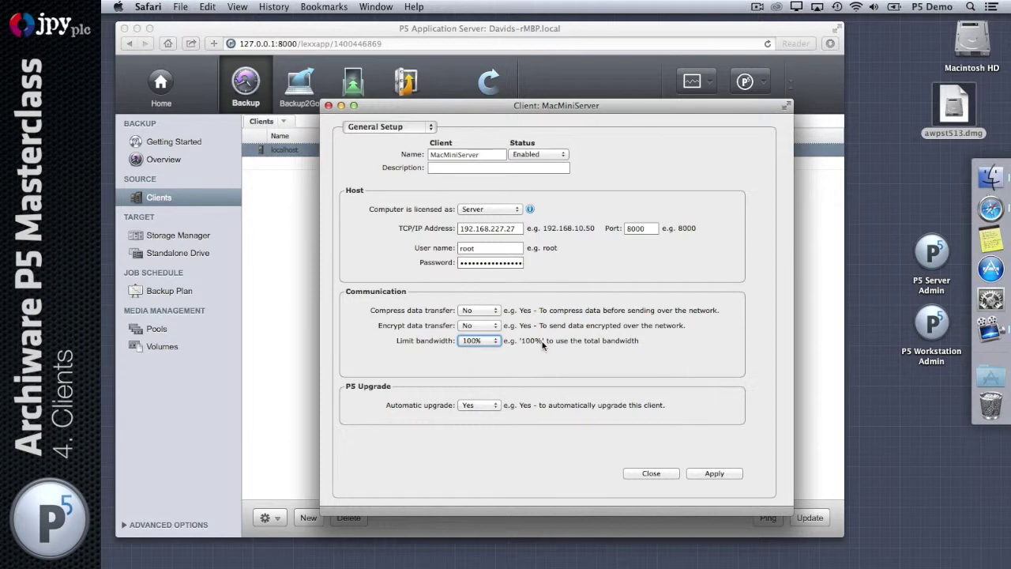
pyautogui.click(495, 345)
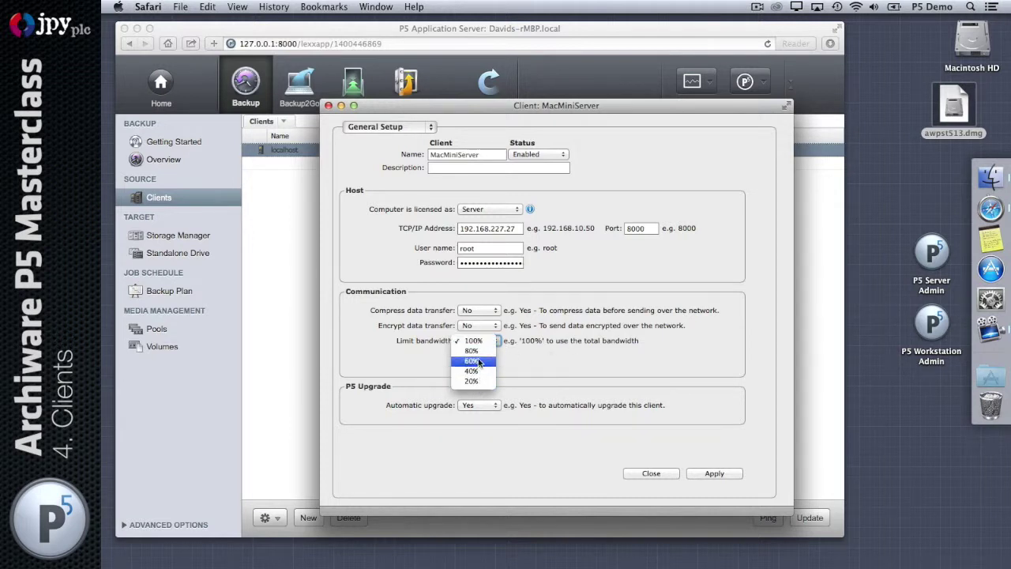
pyautogui.click(548, 340)
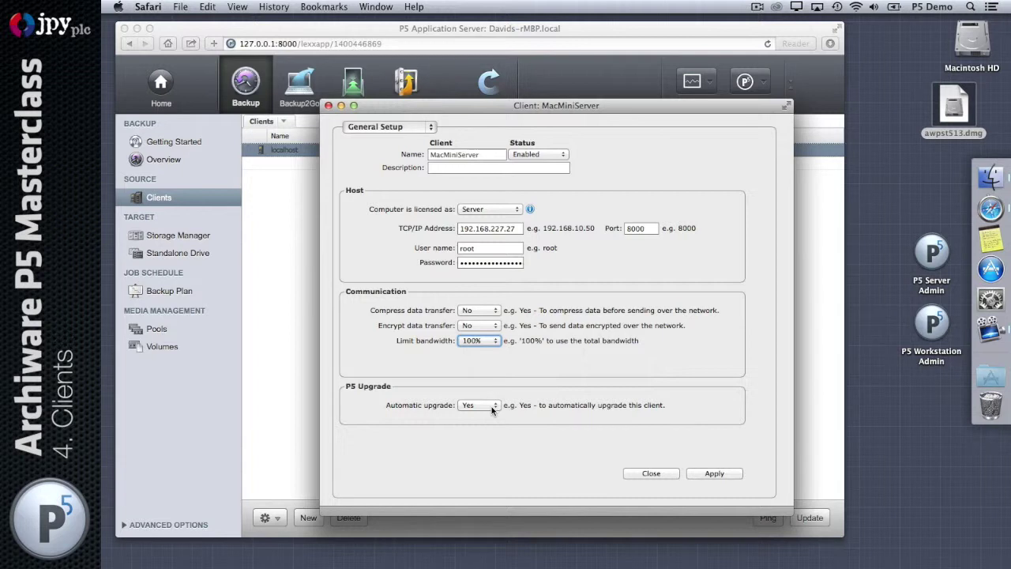
pyautogui.click(967, 108)
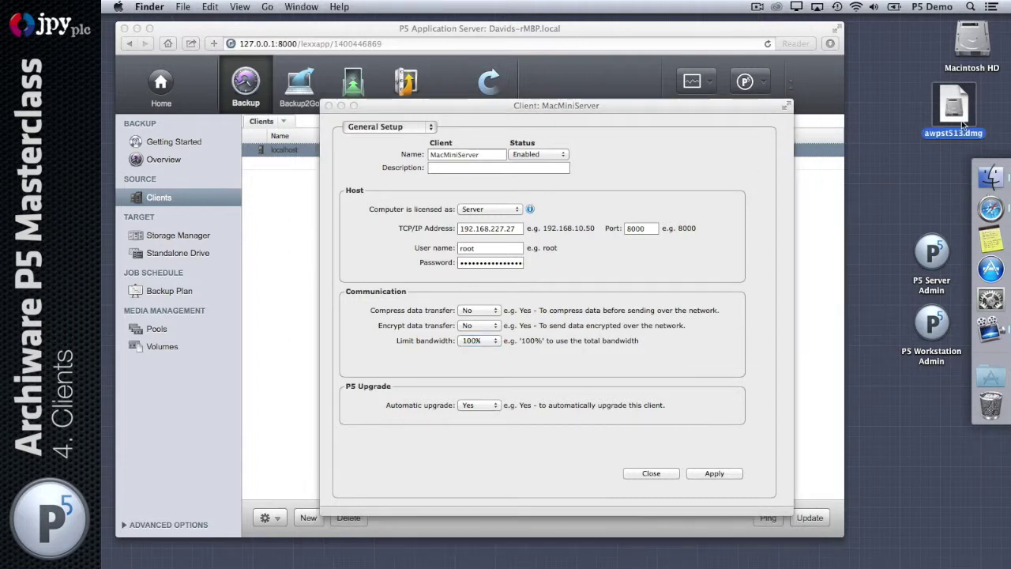
pyautogui.click(681, 132)
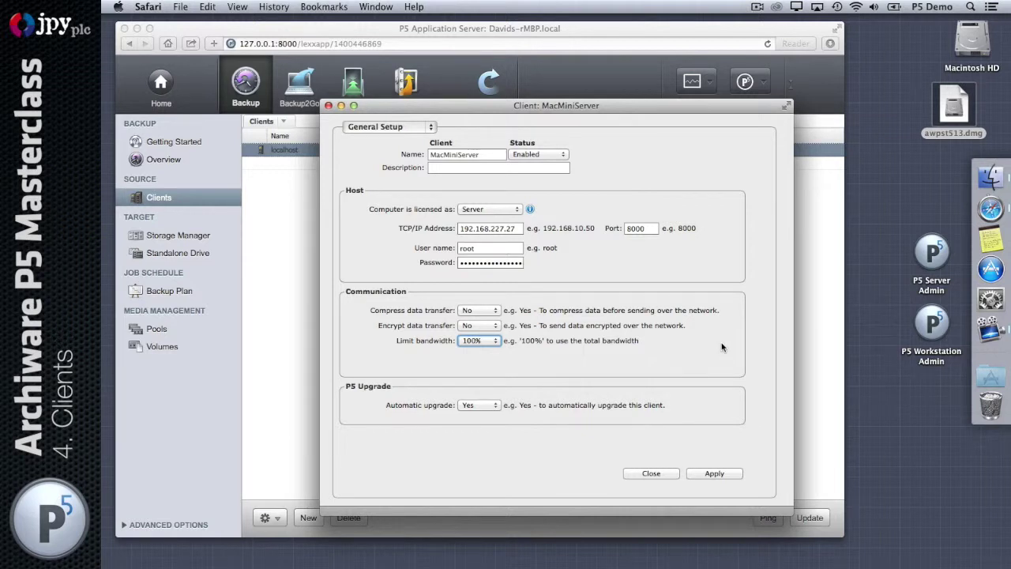
# - Save and close MacMiniServer's settings, then ping it to confirm it connects with release 5.1.0
pyautogui.click(725, 474)
pyautogui.click(642, 474)
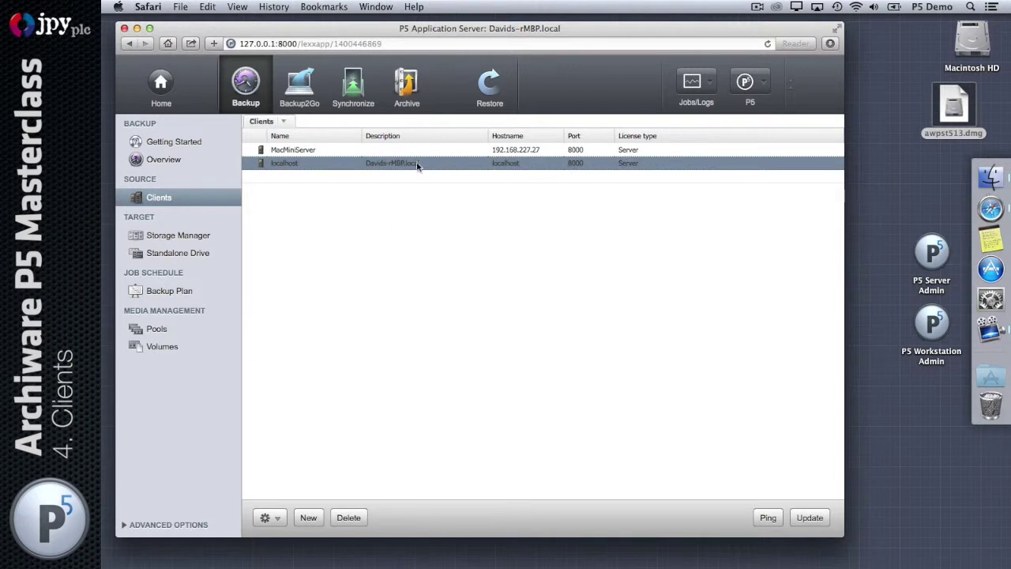
pyautogui.click(316, 150)
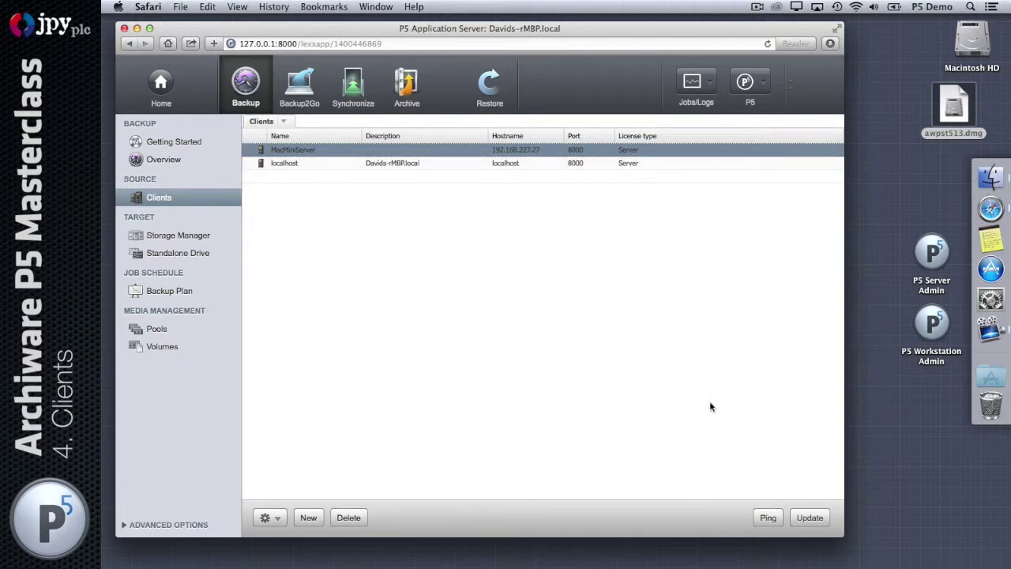
pyautogui.click(768, 518)
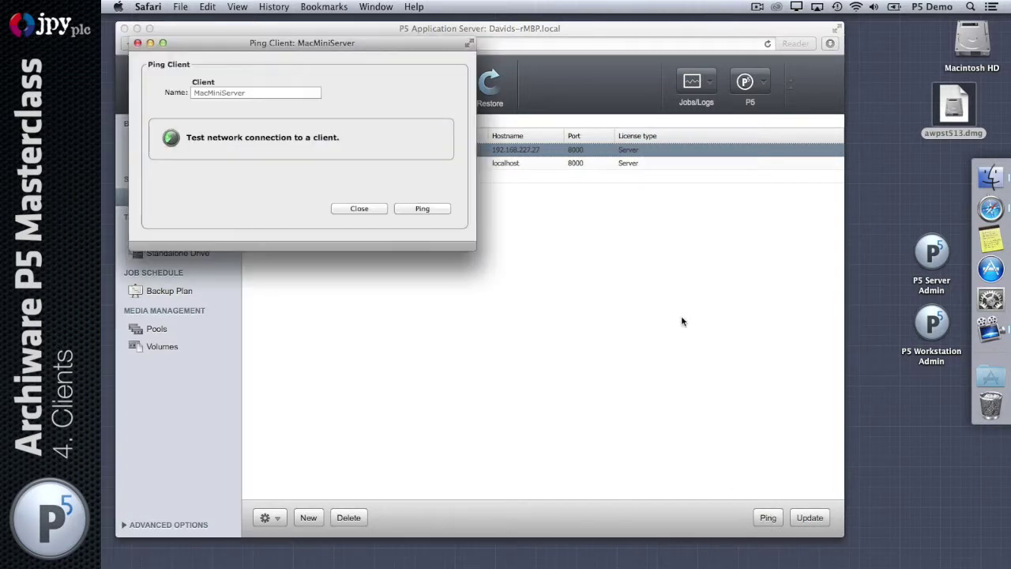
pyautogui.click(427, 210)
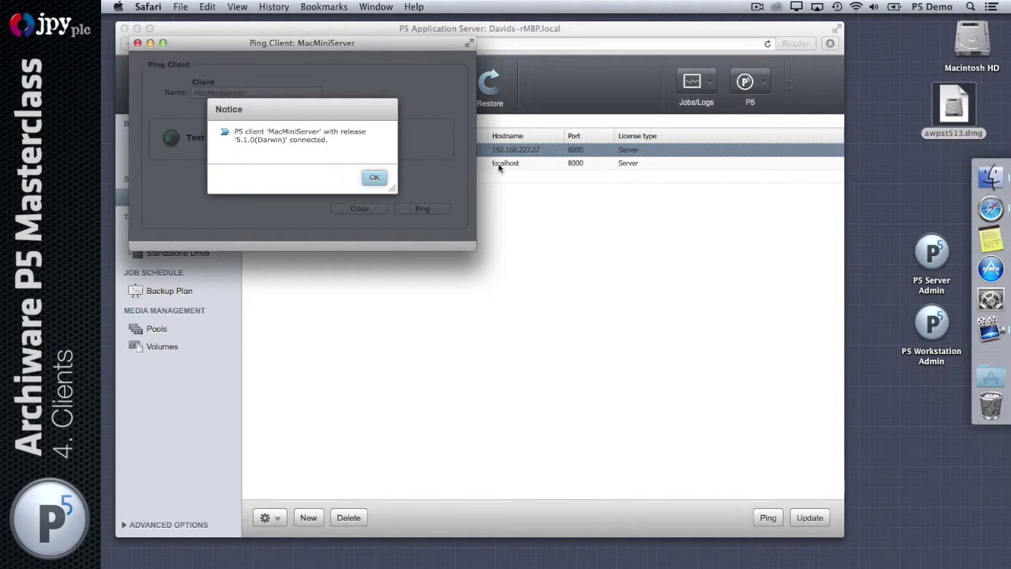
pyautogui.click(374, 178)
pyautogui.click(361, 208)
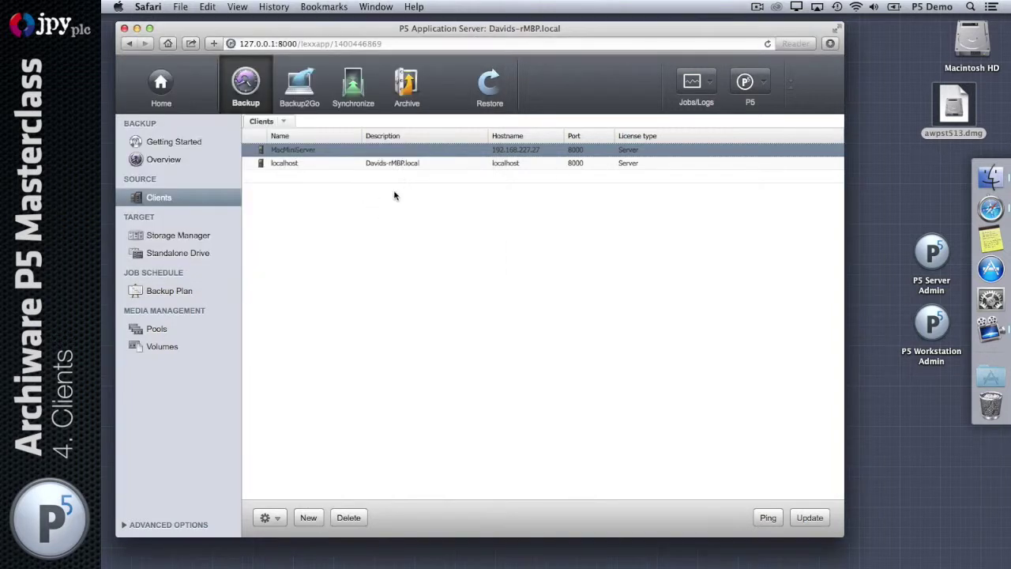
# - Update the MacMiniServer client software to version 5.1.3 and dismiss the update notices
pyautogui.click(810, 519)
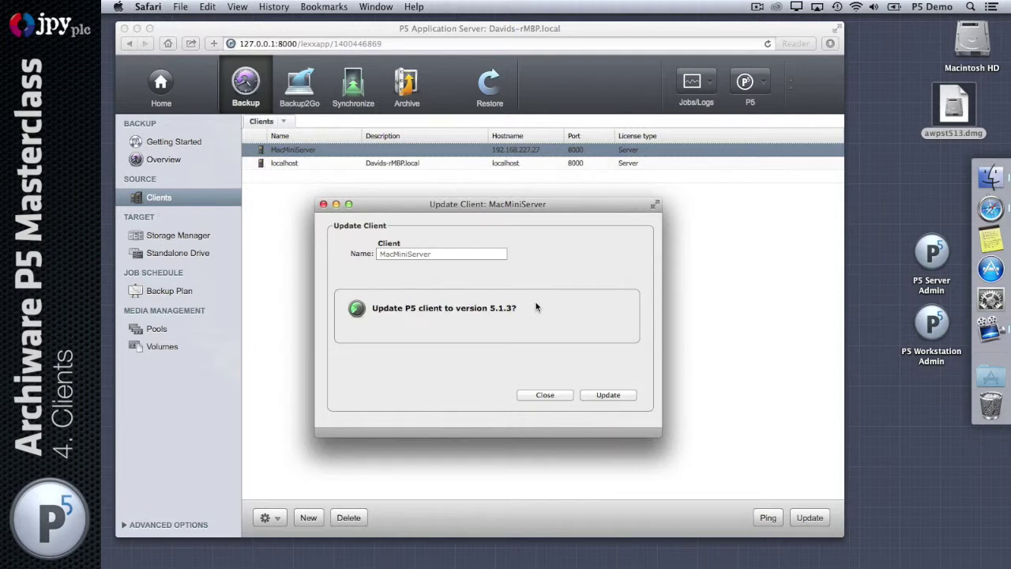
pyautogui.click(598, 391)
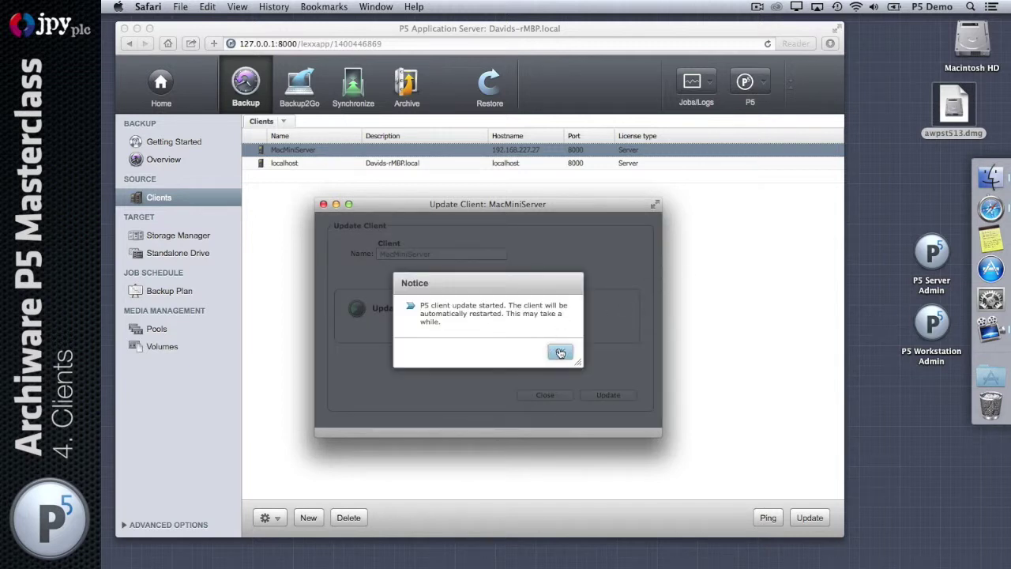
pyautogui.click(560, 352)
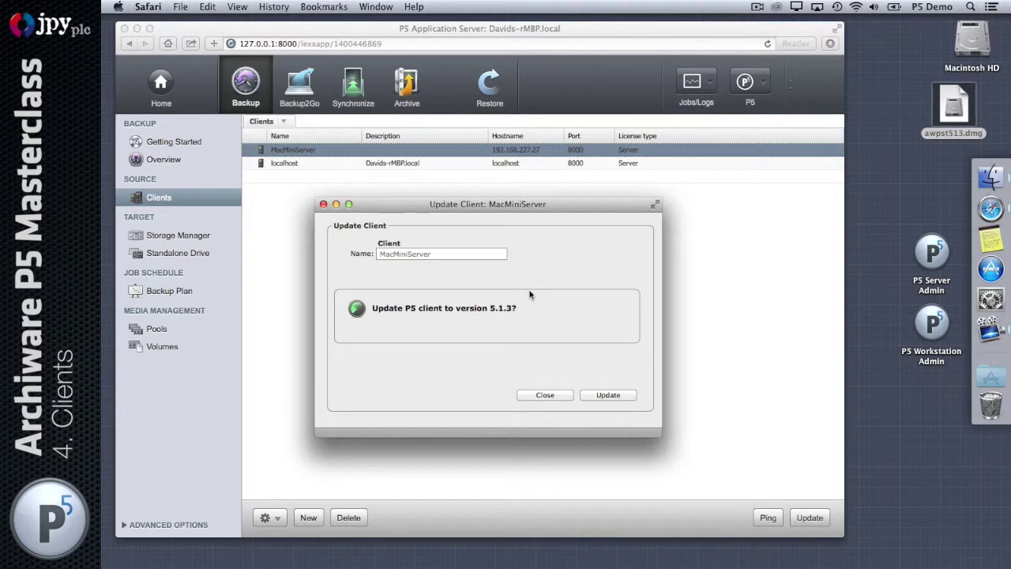
pyautogui.click(551, 396)
# - Ping MacMiniServer again, confirming it now connects with release 5.1.3 (Darwin)
pyautogui.click(758, 520)
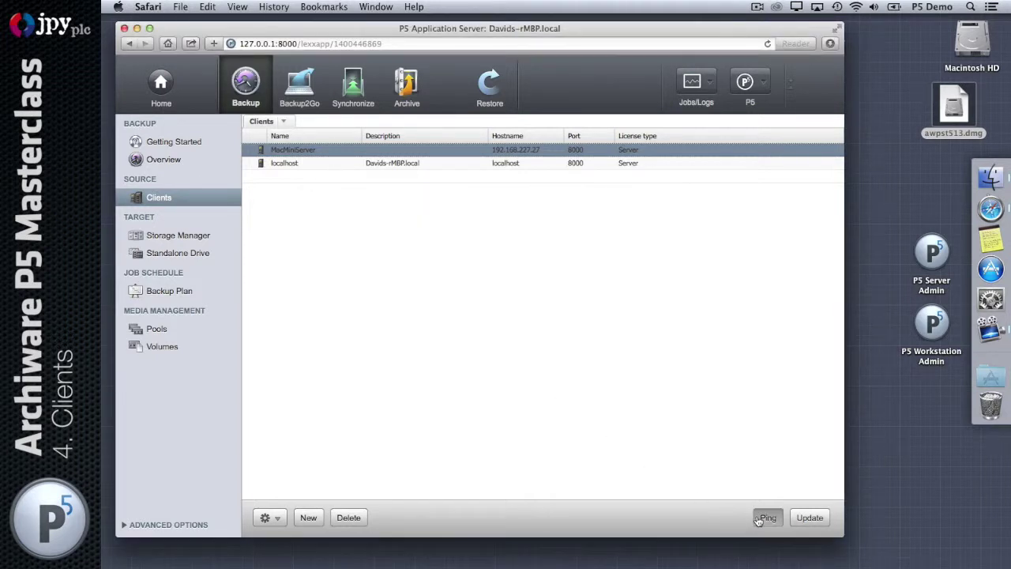
pyautogui.click(425, 210)
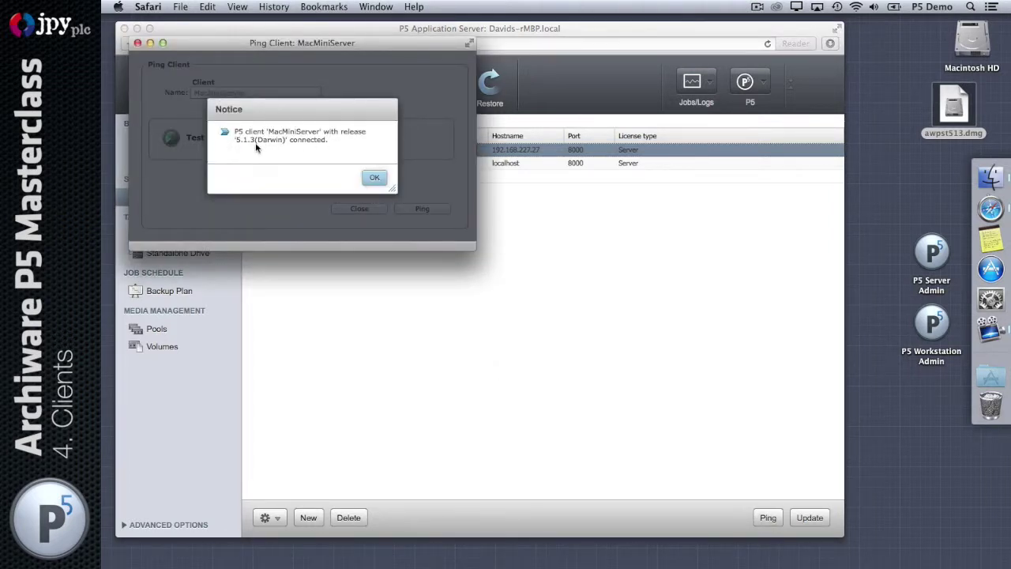
pyautogui.click(374, 177)
pyautogui.click(356, 208)
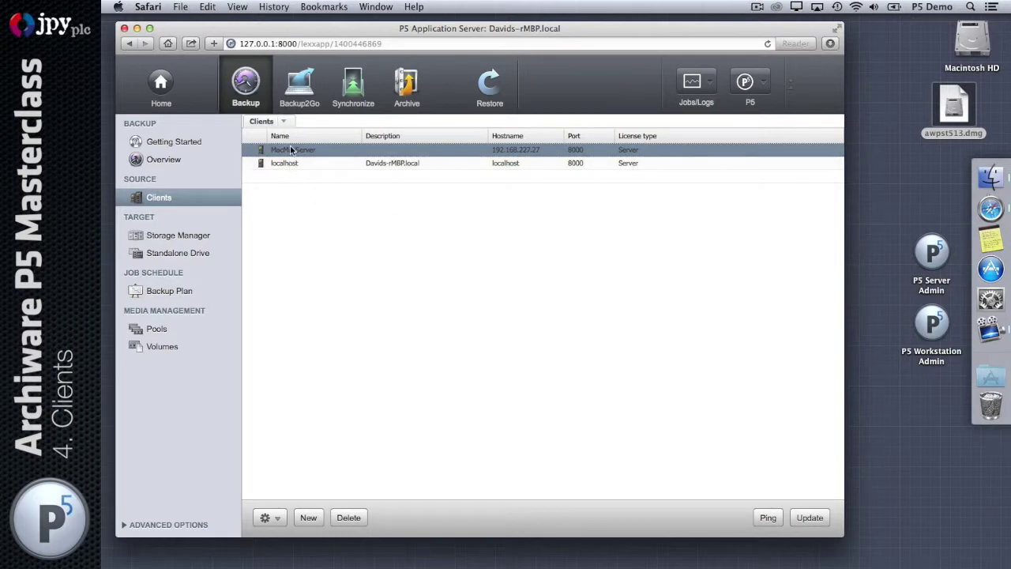
# - Open MacMiniServer's settings, switch to the Notification section, and select the Backup Job OK event
pyautogui.doubleClick(316, 184)
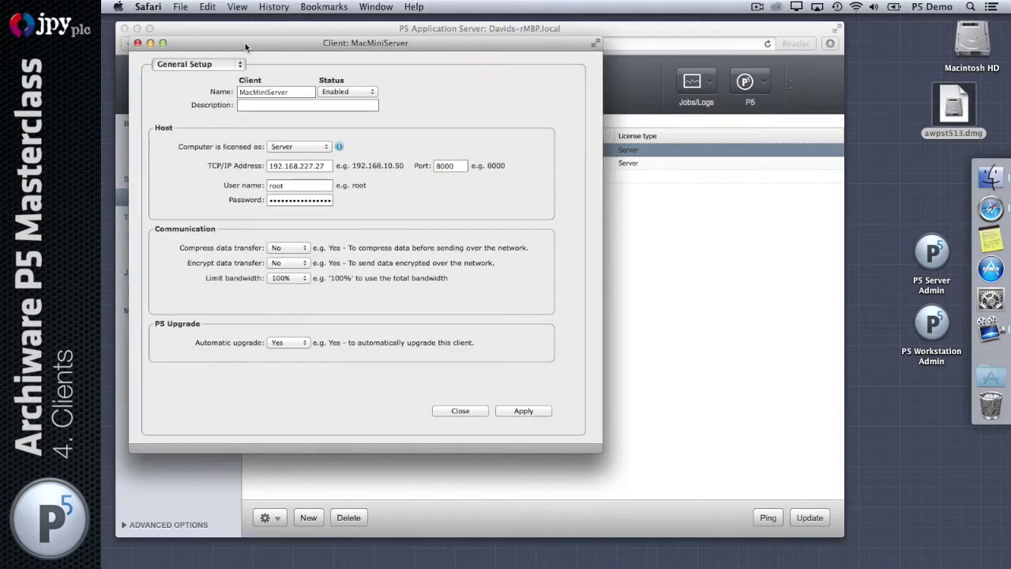
pyautogui.moveTo(245, 52); pyautogui.dragTo(407, 55)
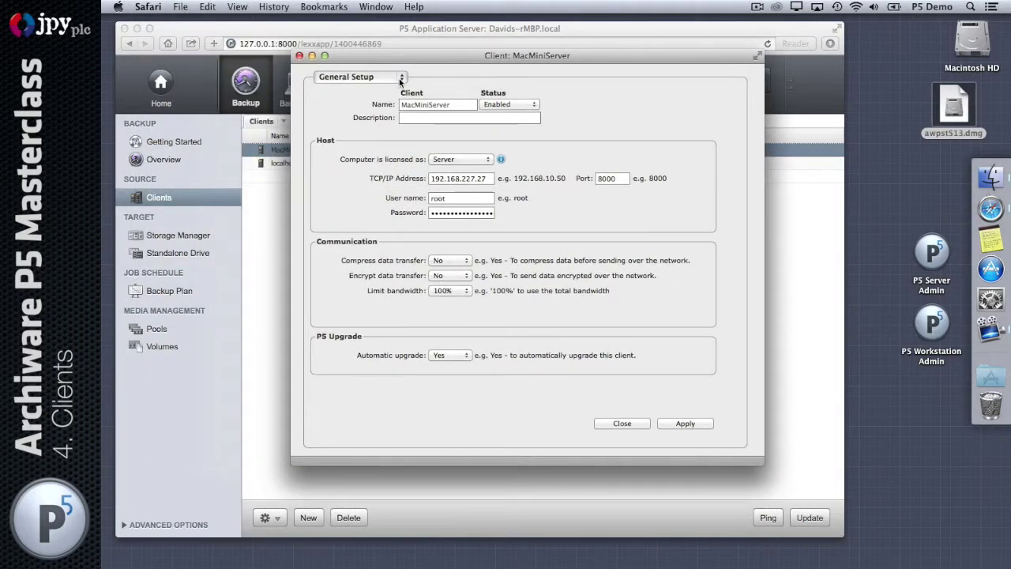
pyautogui.click(398, 76)
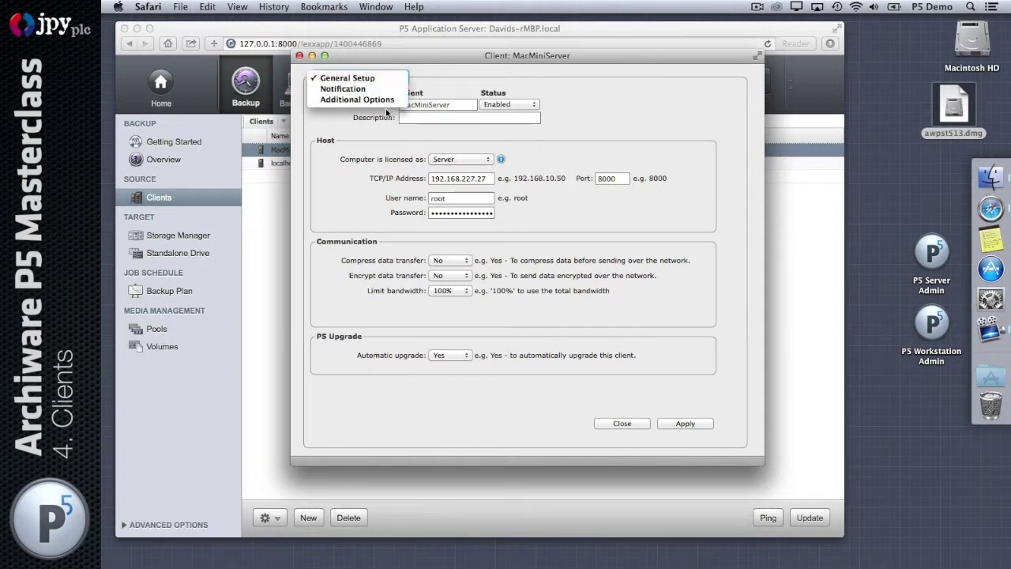
pyautogui.click(386, 93)
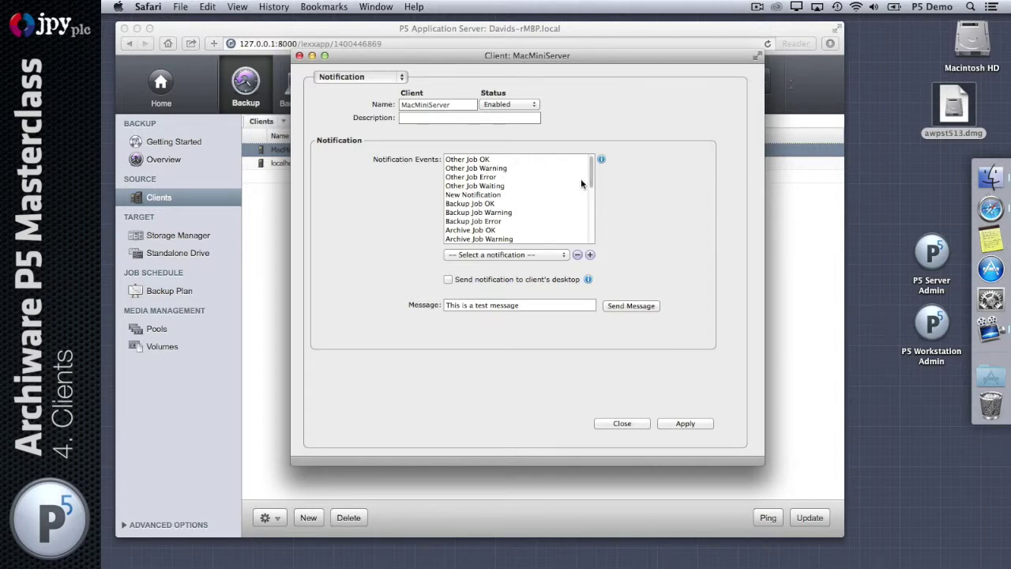
pyautogui.click(484, 204)
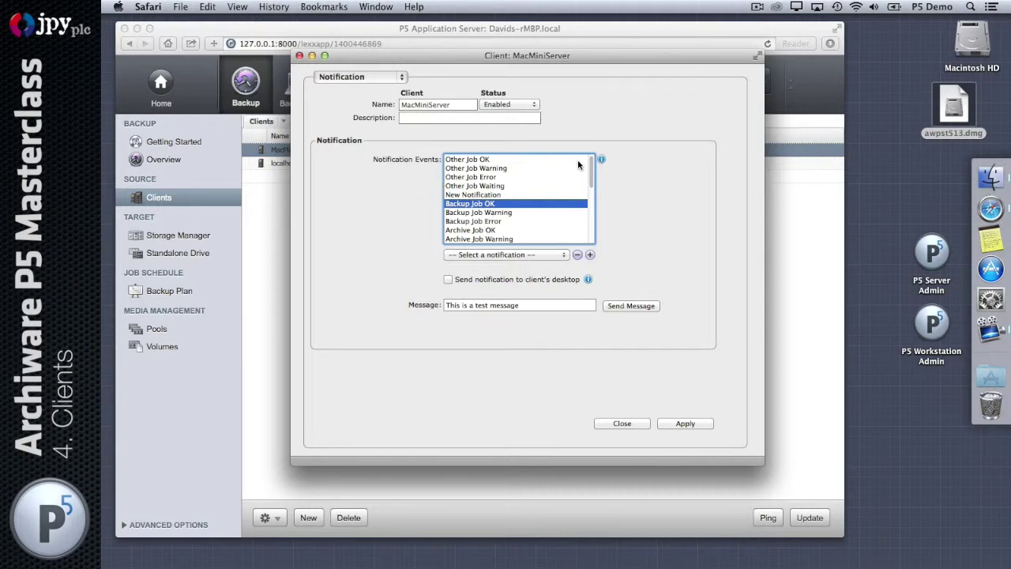
pyautogui.click(588, 280)
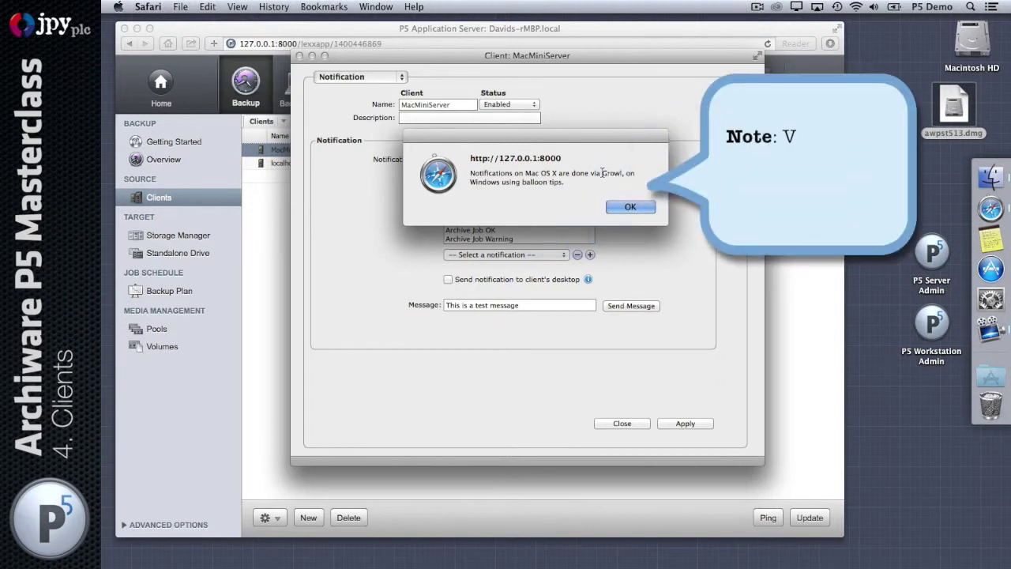
pyautogui.moveTo(602, 174); pyautogui.dragTo(624, 173)
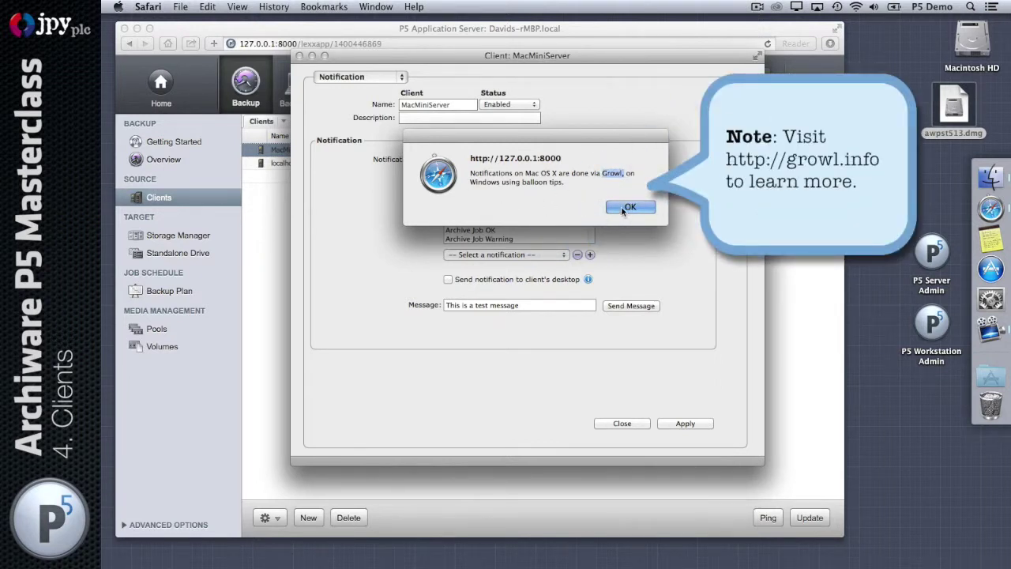
pyautogui.click(628, 207)
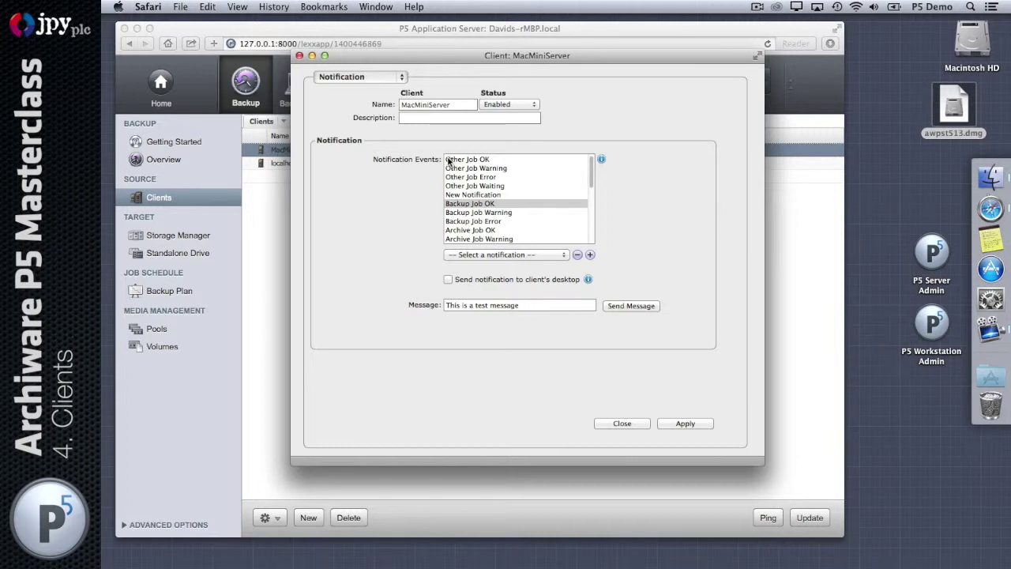
pyautogui.click(401, 78)
pyautogui.click(398, 90)
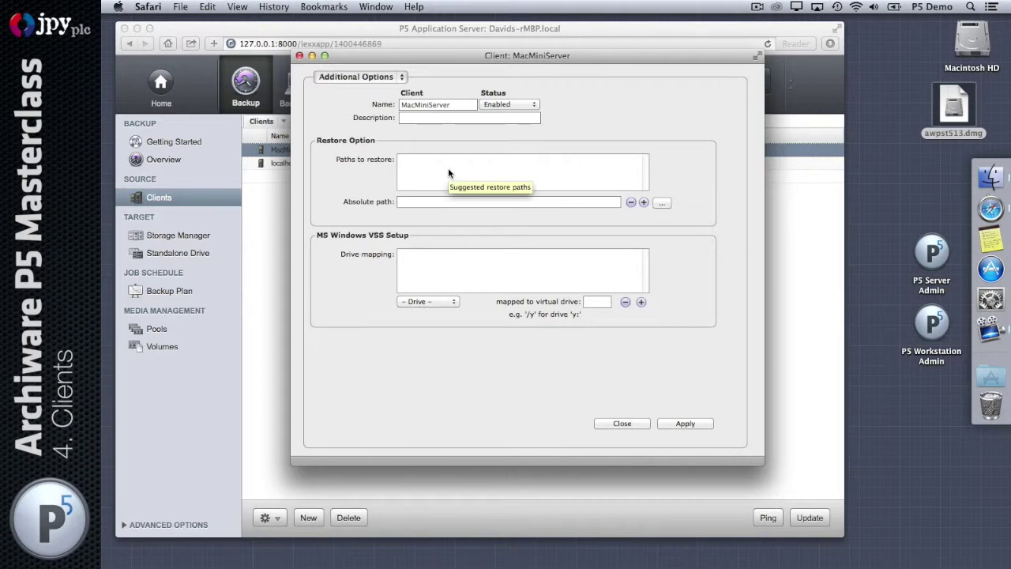
# - Inspect the empty Paths to restore list in MacMiniServer's Additional Options
pyautogui.click(451, 170)
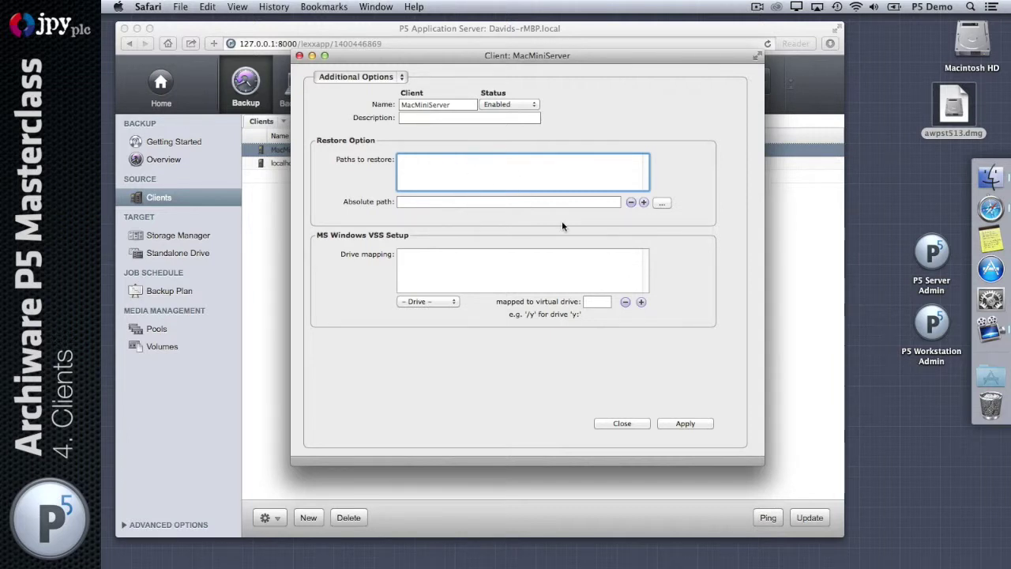
pyautogui.click(673, 226)
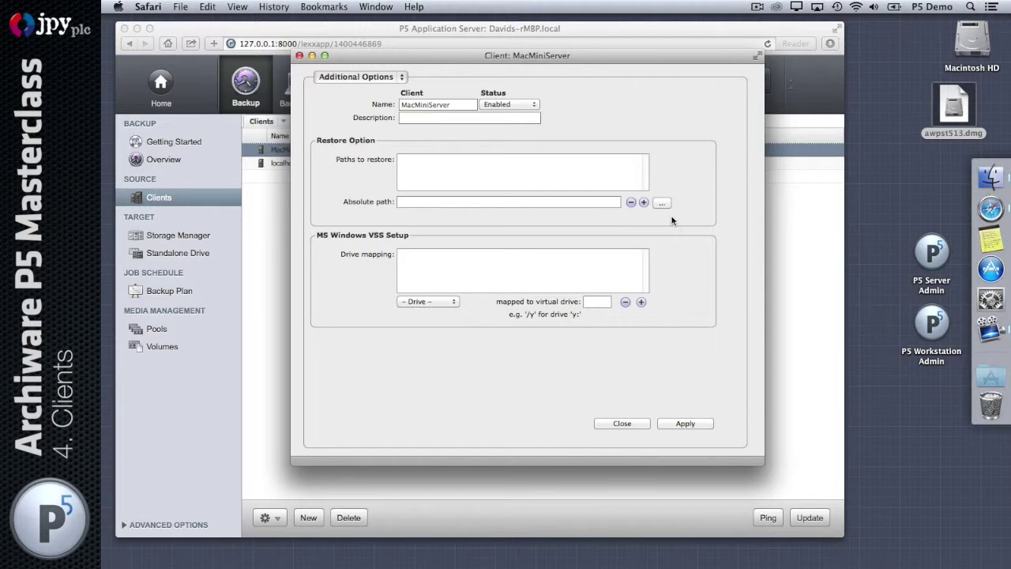
# - Create the folder /Users/admin/Restore_location and select it as MacMiniServer's restore path
pyautogui.click(663, 204)
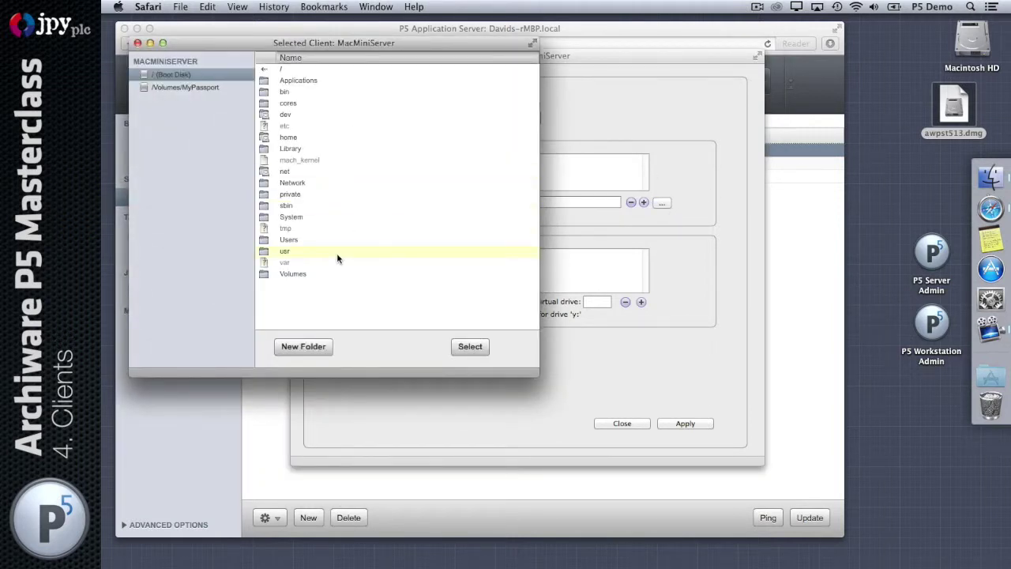
pyautogui.doubleClick(297, 240)
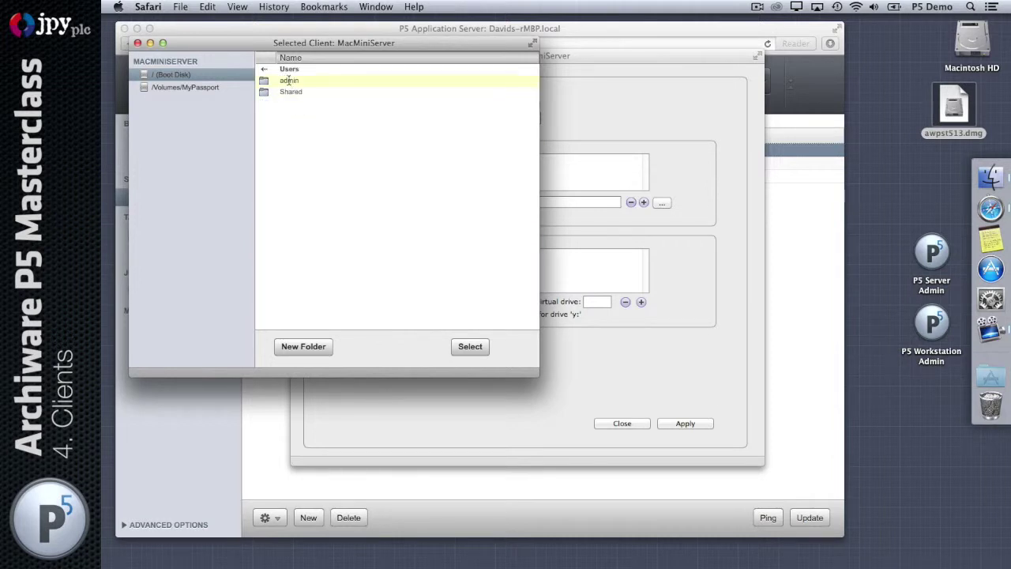
pyautogui.doubleClick(289, 81)
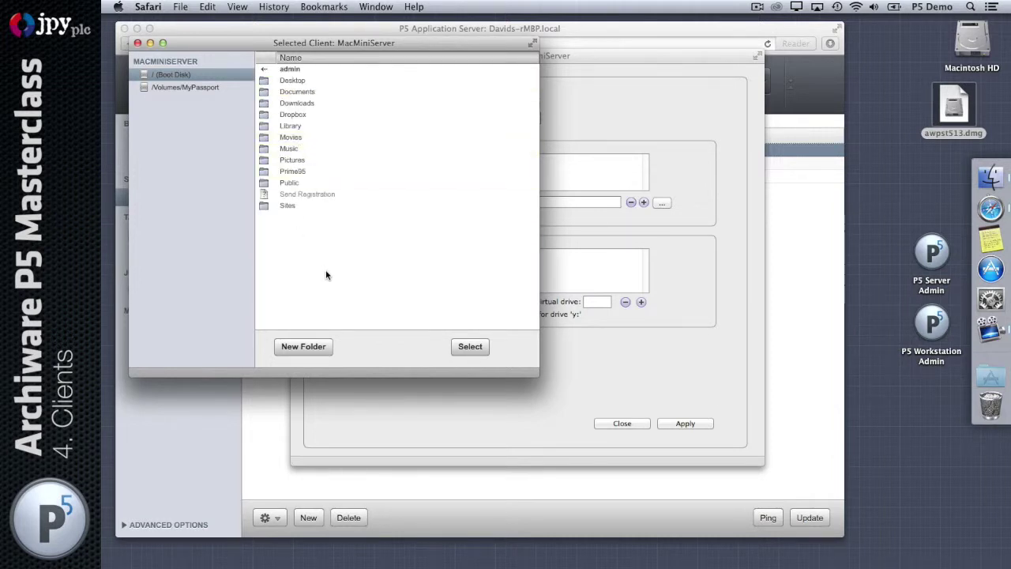
pyautogui.click(302, 346)
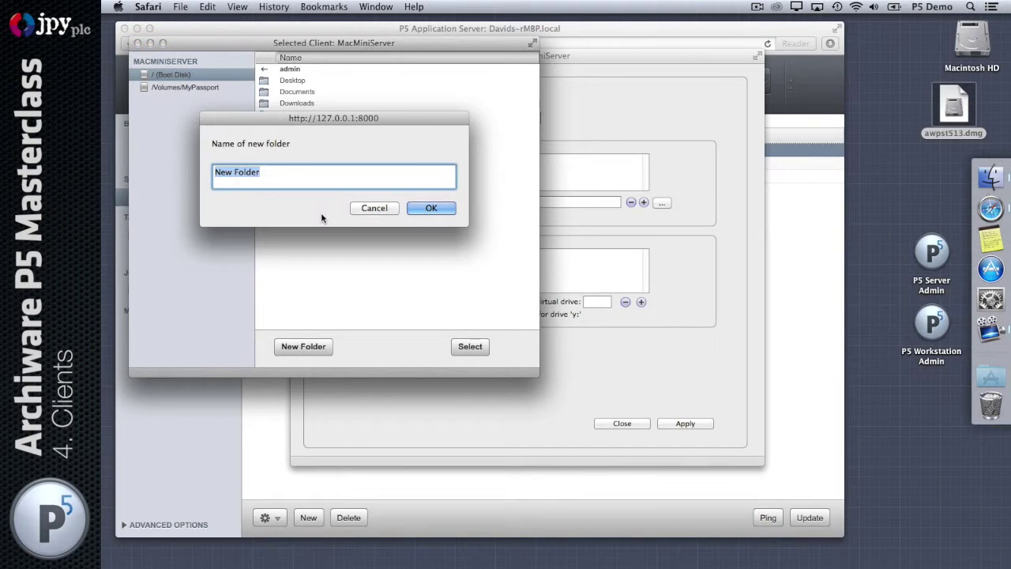
pyautogui.write('Restore_location')
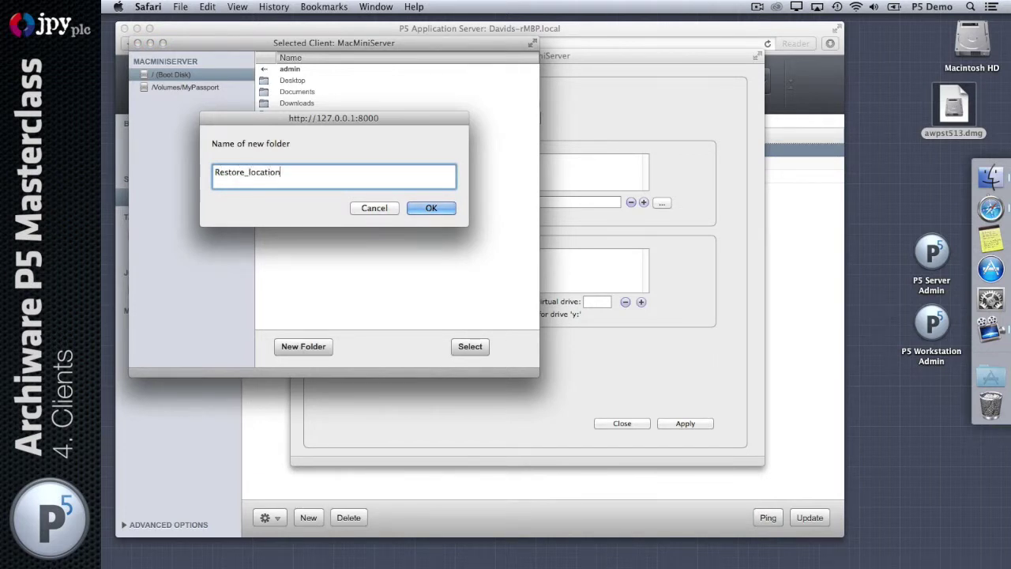
pyautogui.click(436, 207)
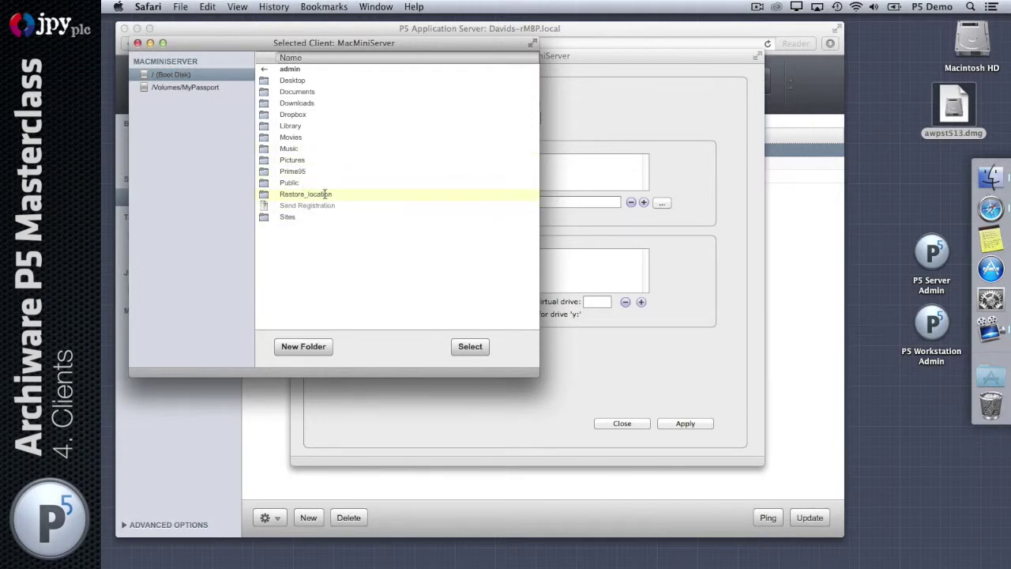
pyautogui.click(326, 195)
pyautogui.click(470, 346)
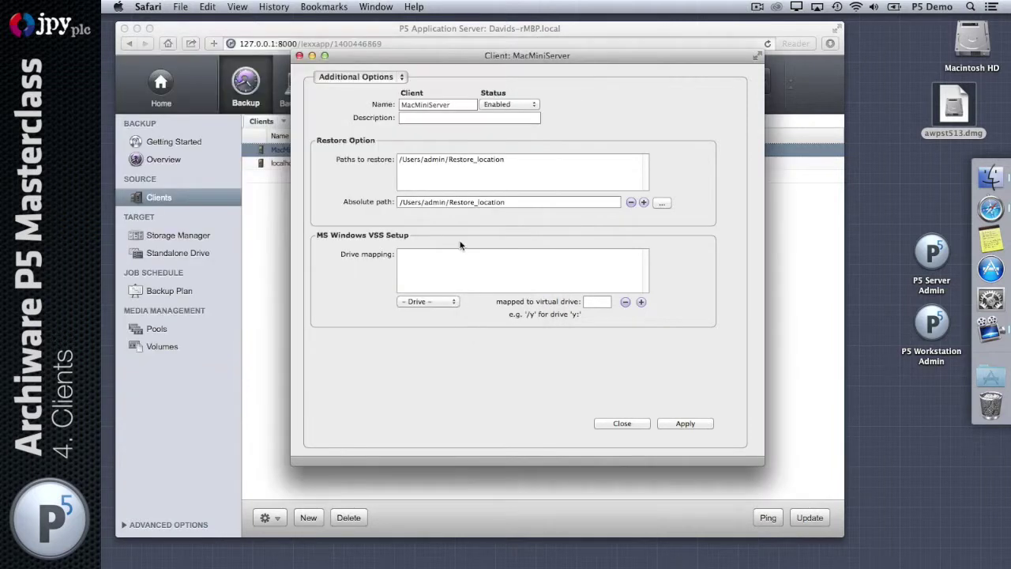
pyautogui.click(534, 158)
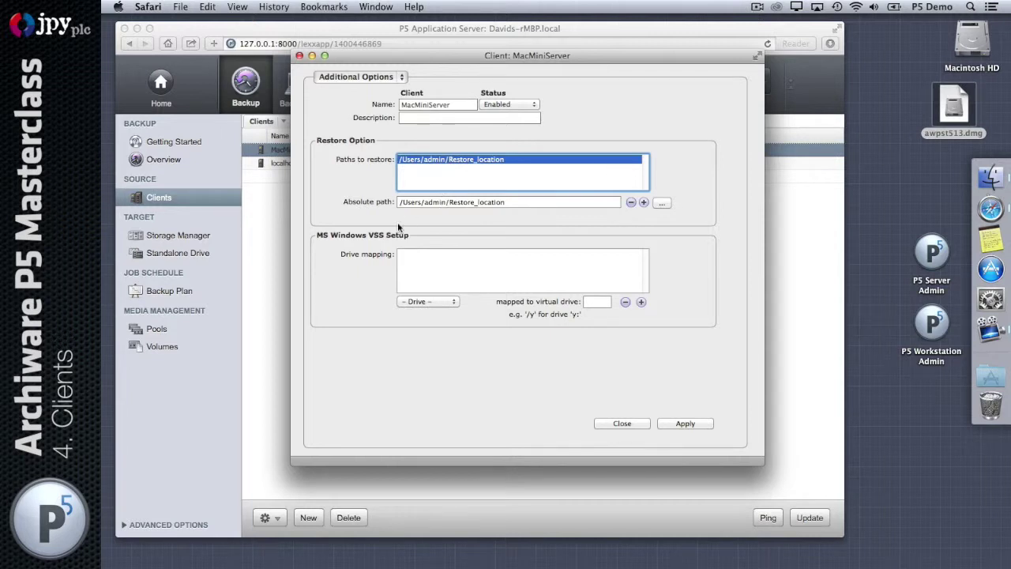
pyautogui.click(436, 269)
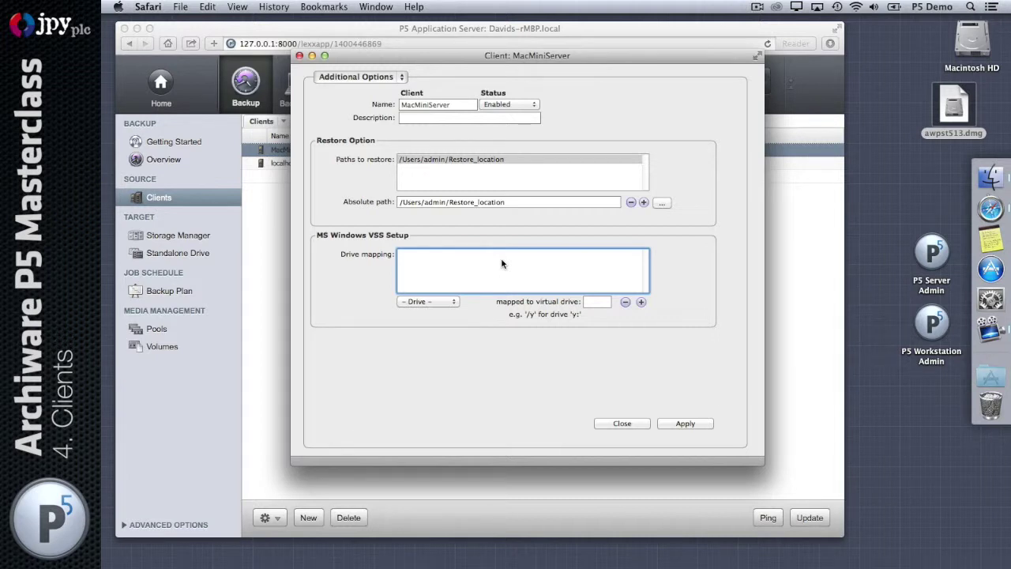
# - Leave the drive mapping at '- Drive -' and close MacMiniServer's client settings
pyautogui.click(433, 303)
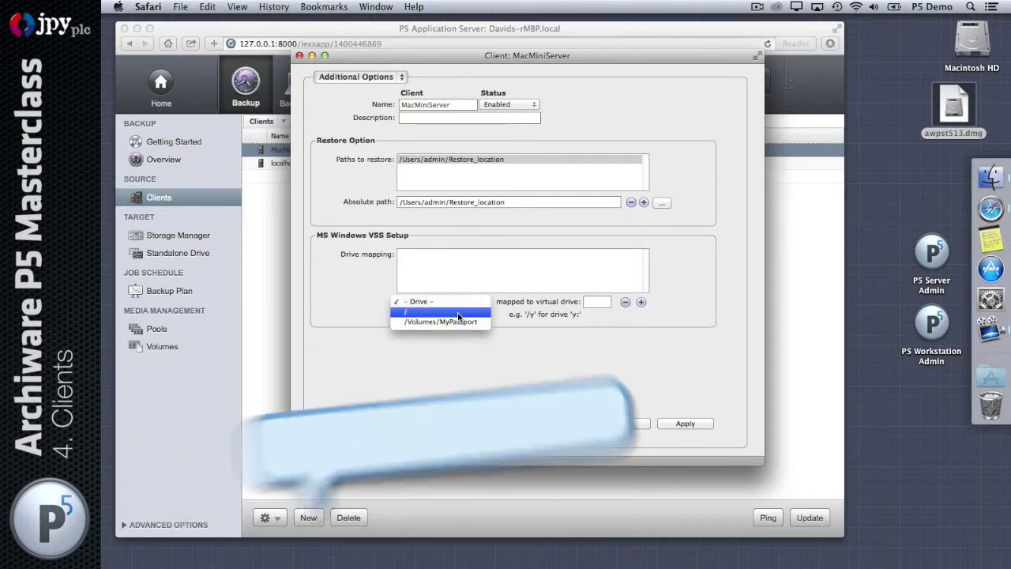
pyautogui.click(477, 302)
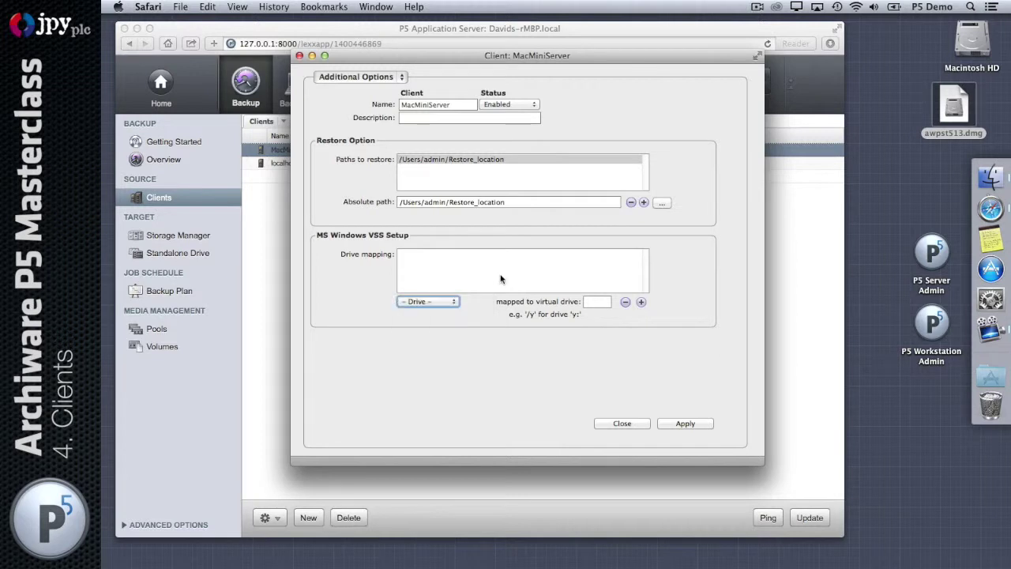
pyautogui.click(598, 302)
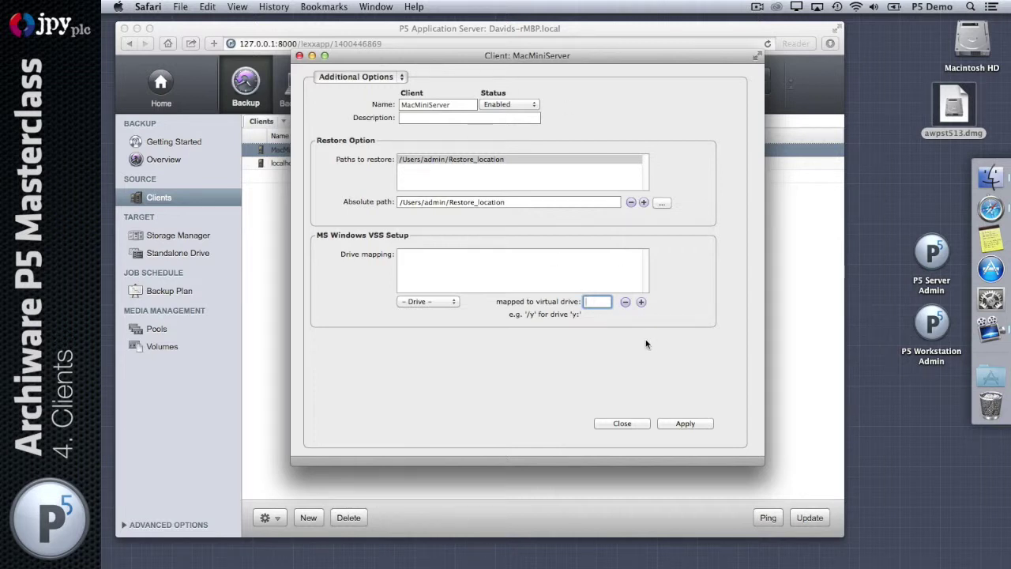
pyautogui.click(636, 424)
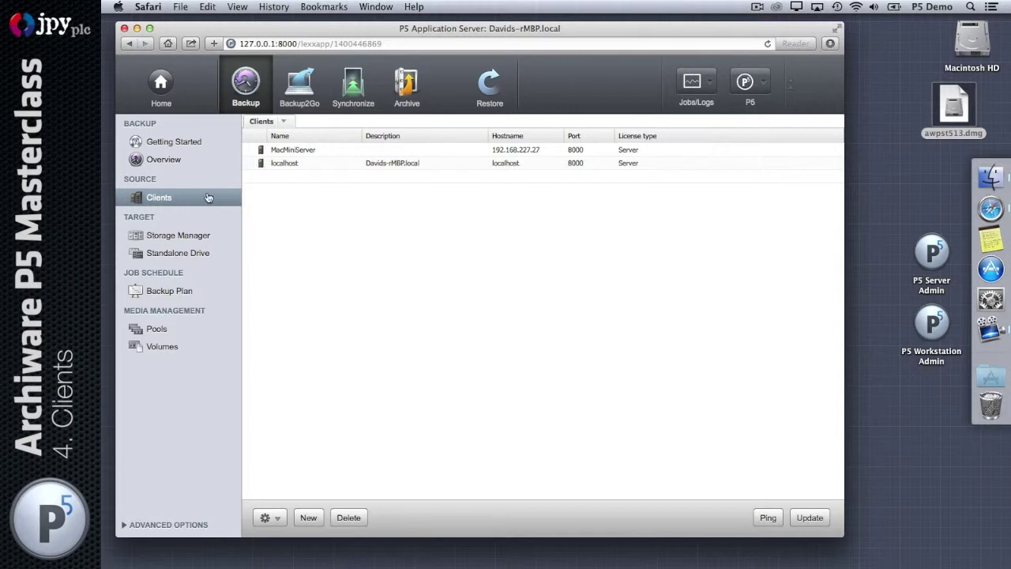
pyautogui.click(296, 165)
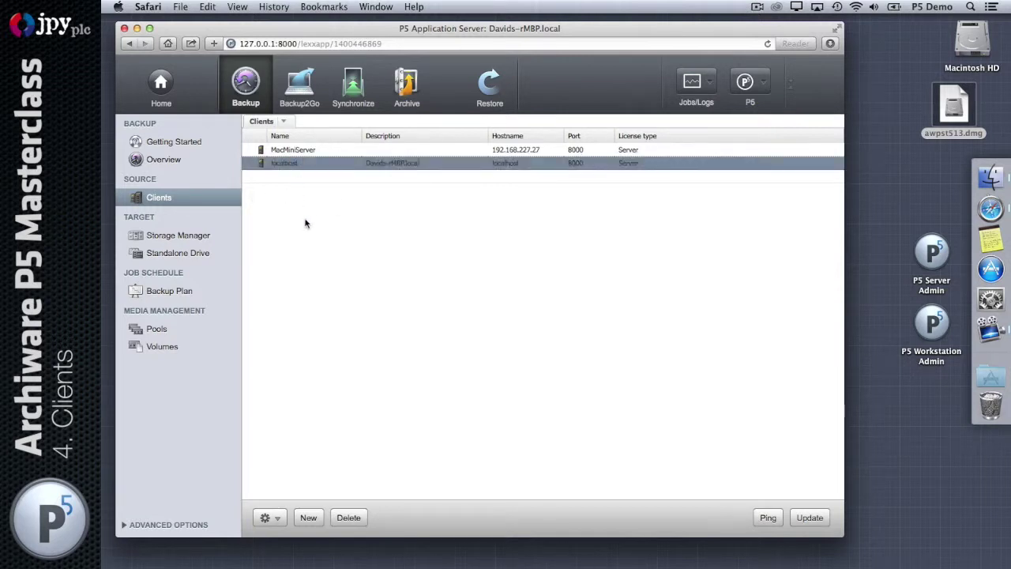
pyautogui.doubleClick(292, 164)
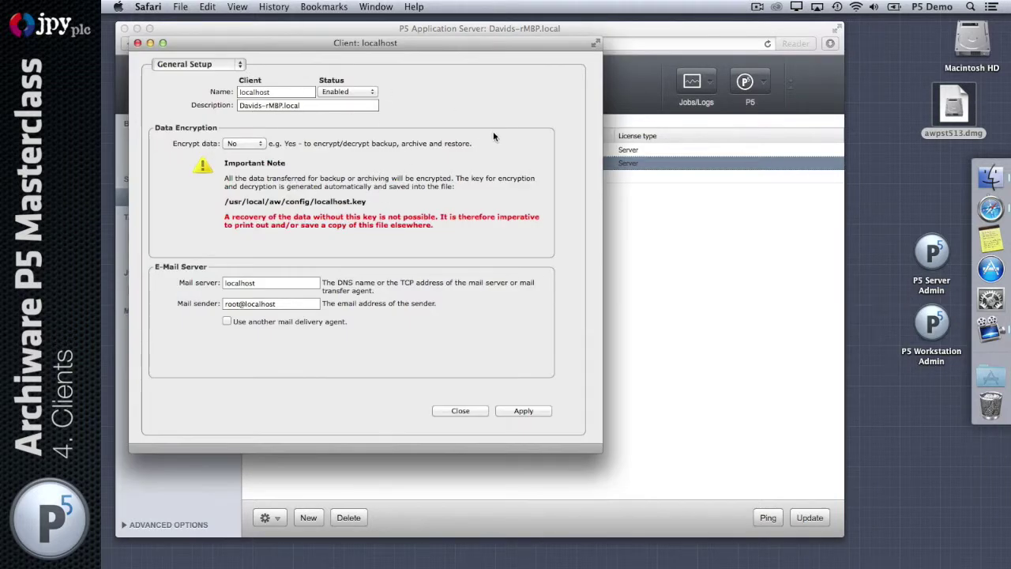
pyautogui.click(468, 412)
pyautogui.click(312, 150)
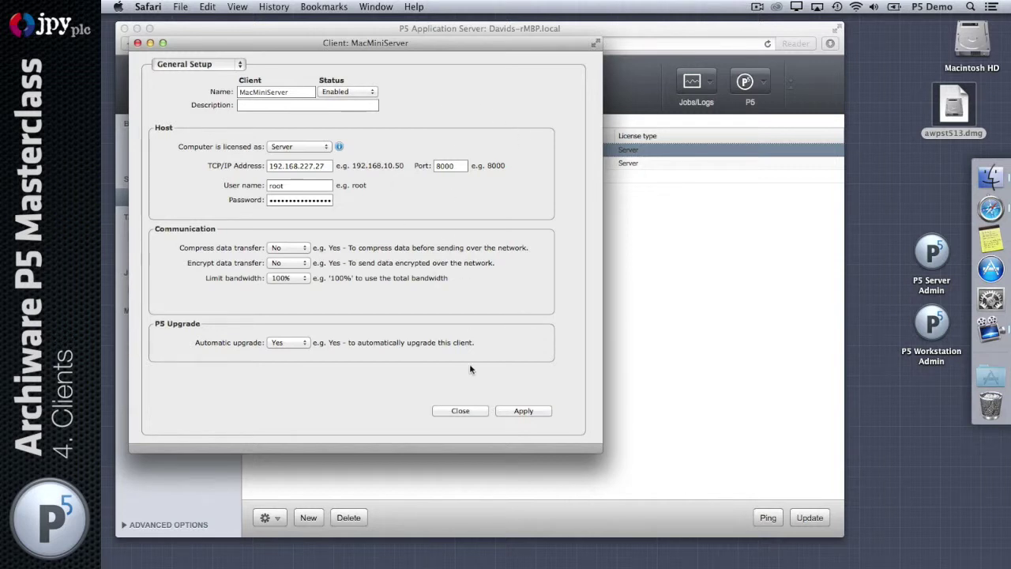
pyautogui.click(461, 411)
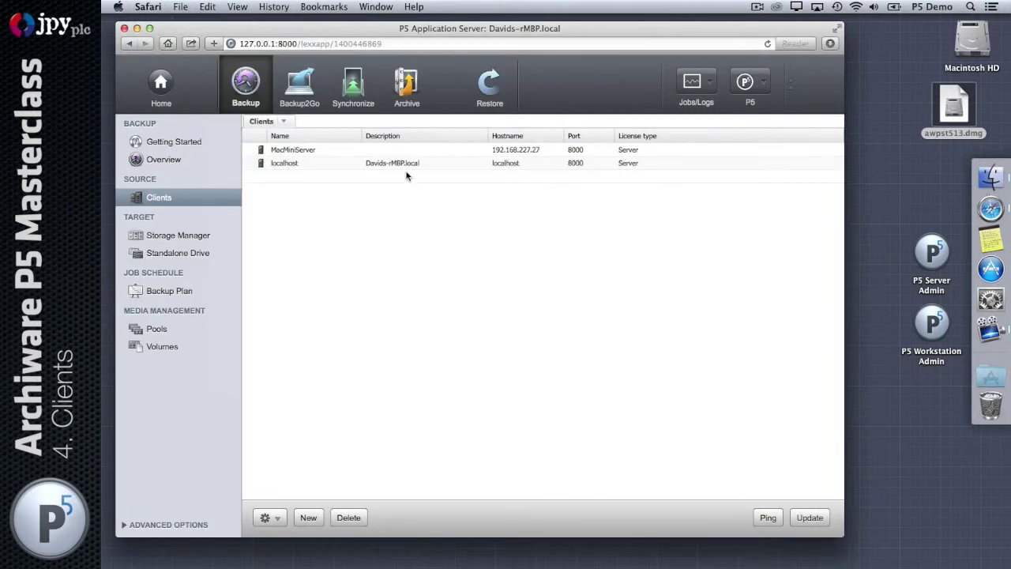
pyautogui.click(348, 163)
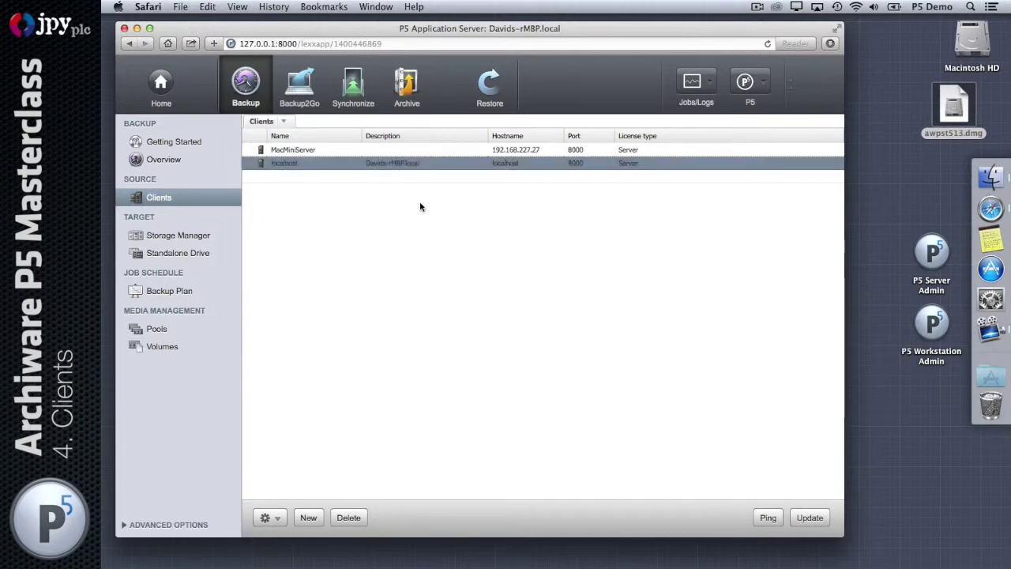
# - Open localhost's General Setup and inspect its mail server (localhost) and mail sender fields
pyautogui.doubleClick(431, 163)
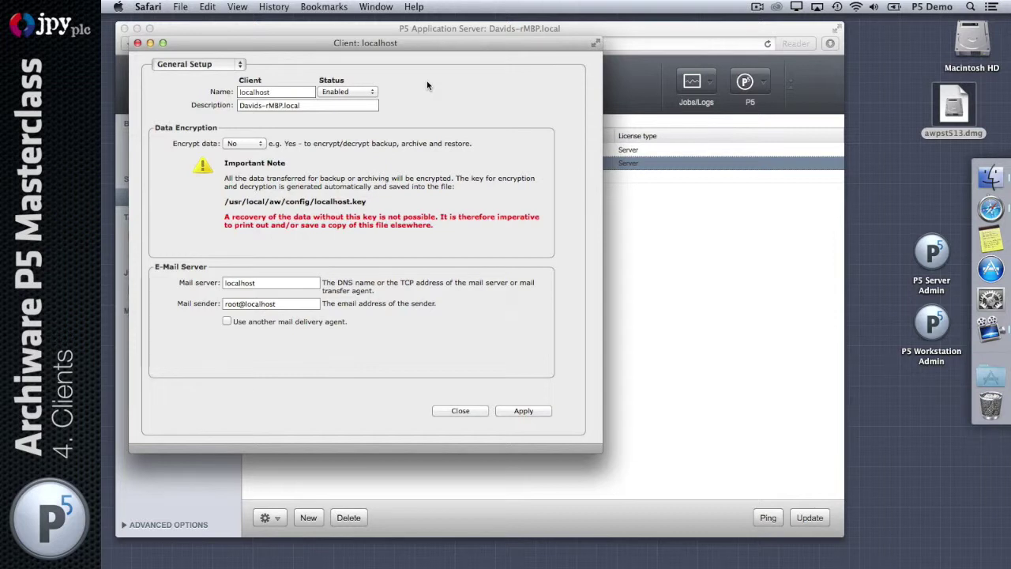
pyautogui.click(286, 284)
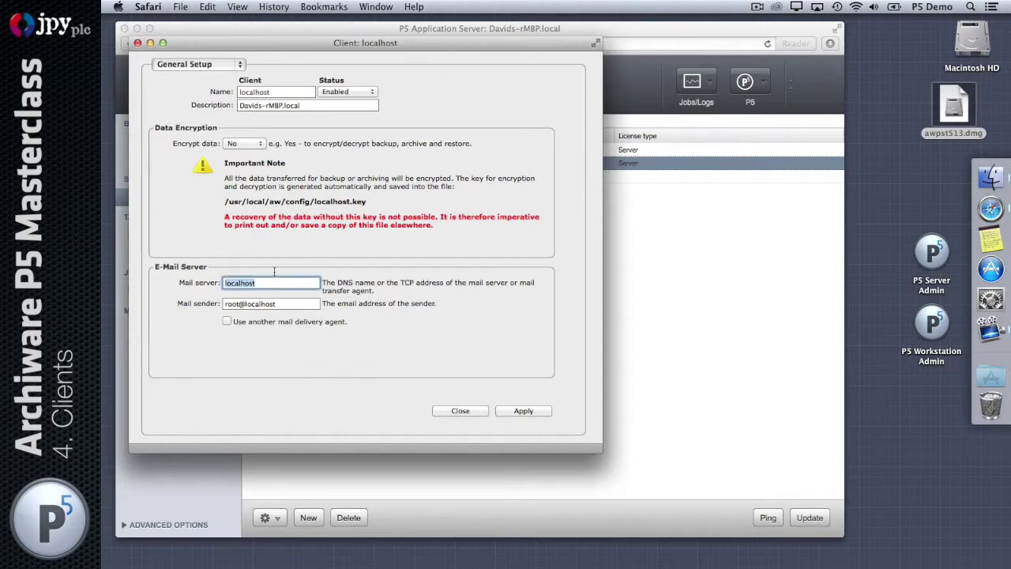
pyautogui.click(308, 303)
pyautogui.tripleClick(300, 295)
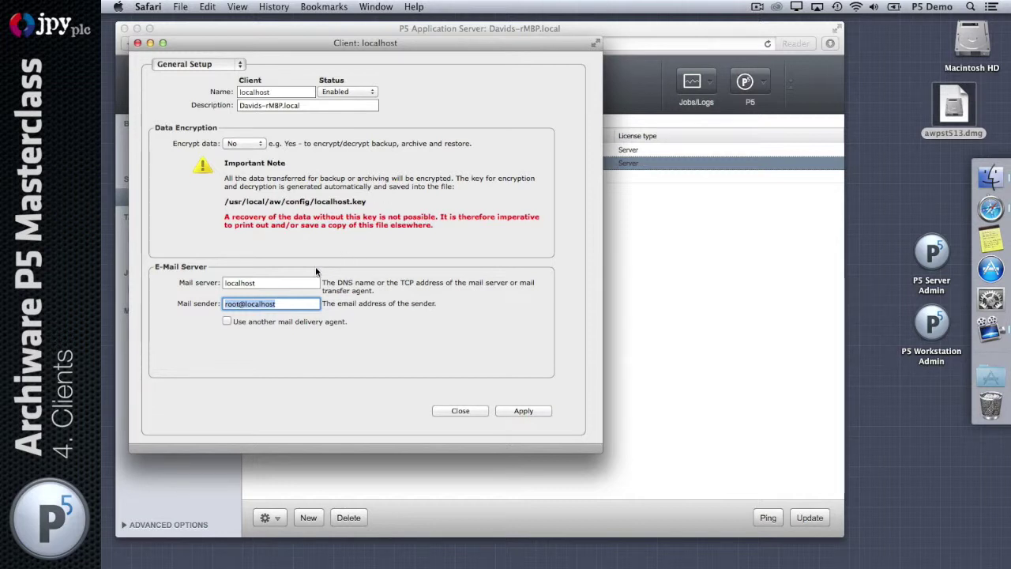
pyautogui.click(269, 282)
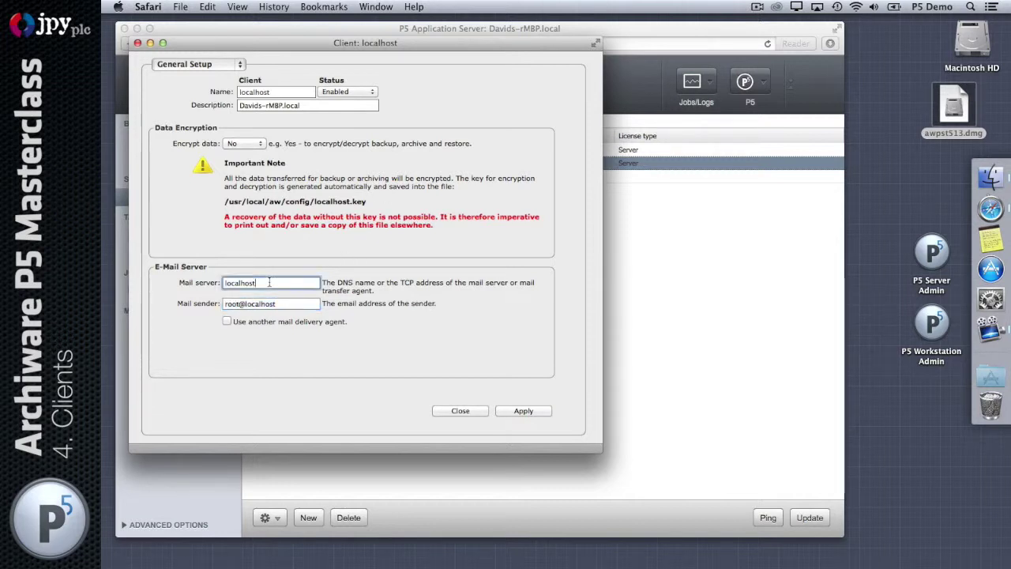
pyautogui.doubleClick(269, 282)
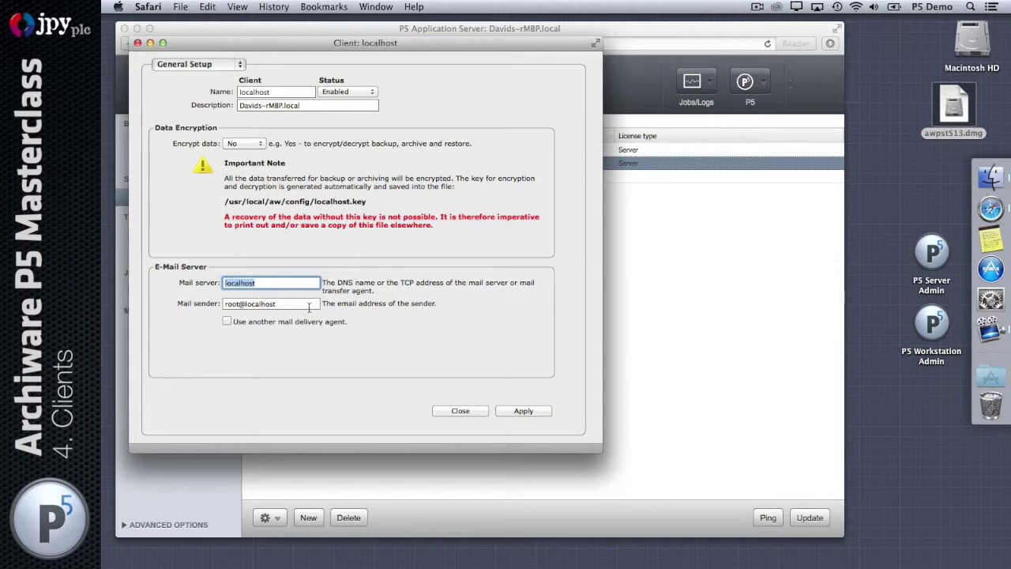
pyautogui.press('Tab')
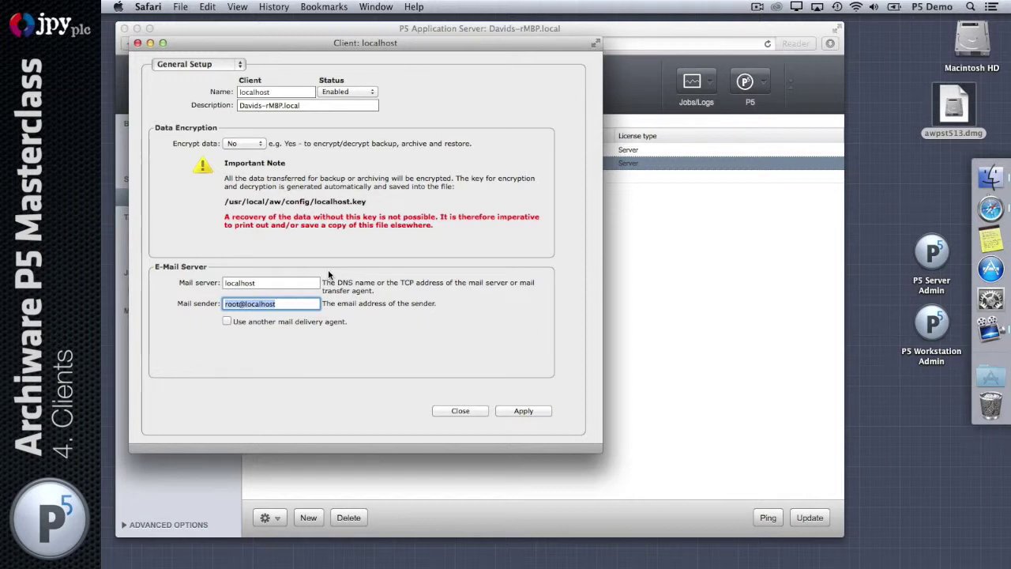
pyautogui.doubleClick(259, 283)
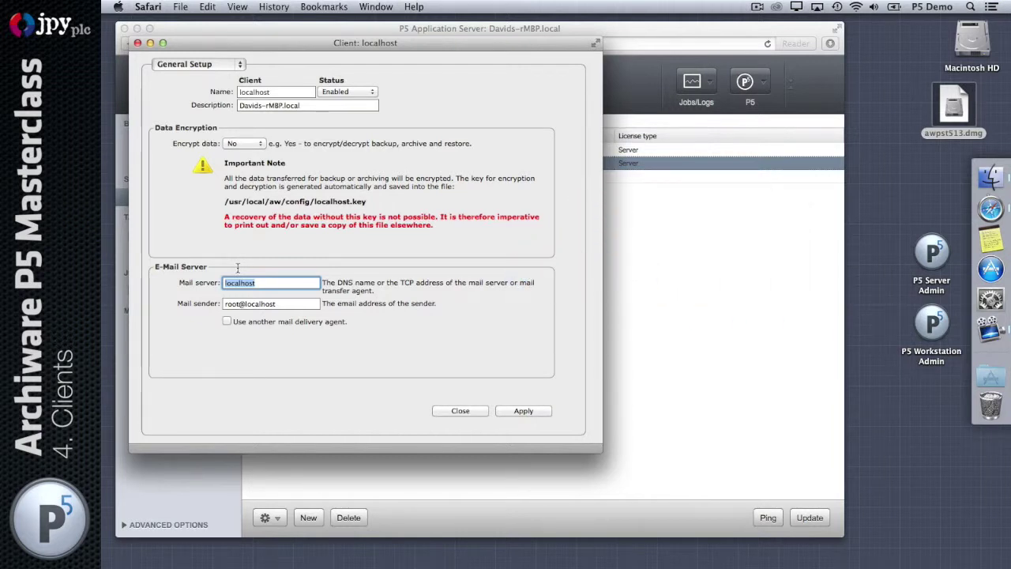
# - Review localhost's Additional Options restore paths, Notification and General Setup pages, then close its settings
pyautogui.click(228, 63)
pyautogui.click(224, 86)
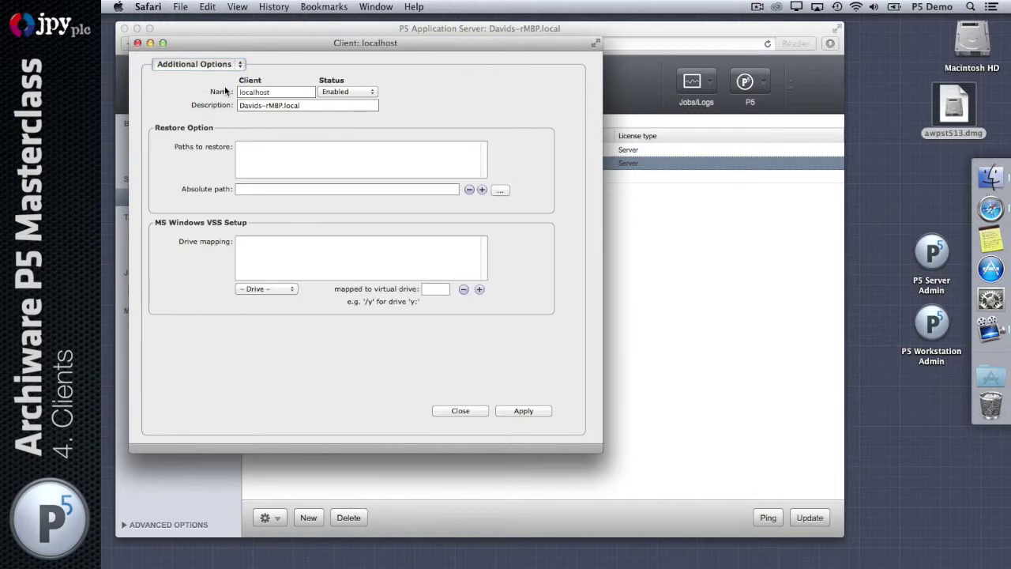
pyautogui.click(316, 167)
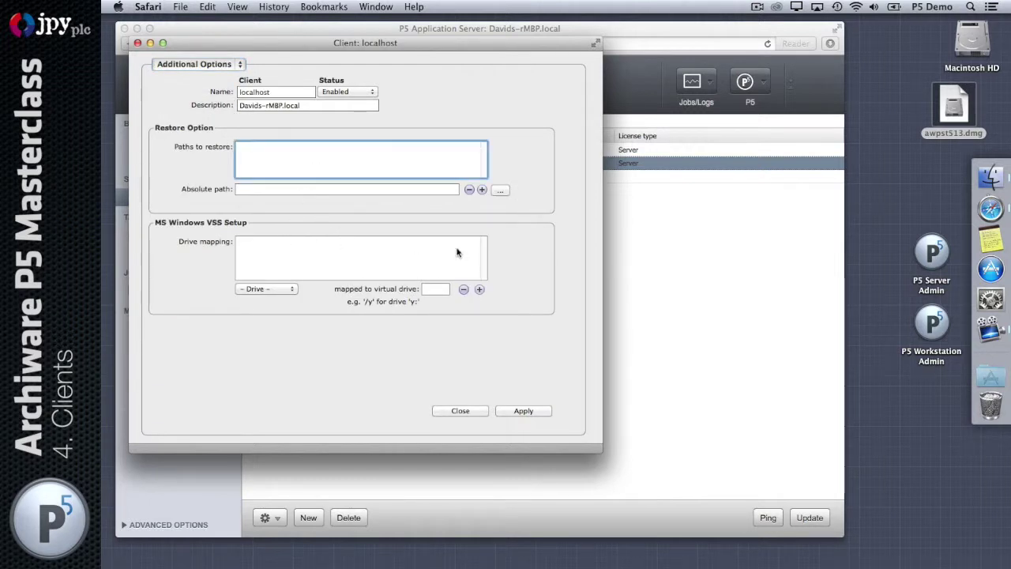
pyautogui.click(230, 65)
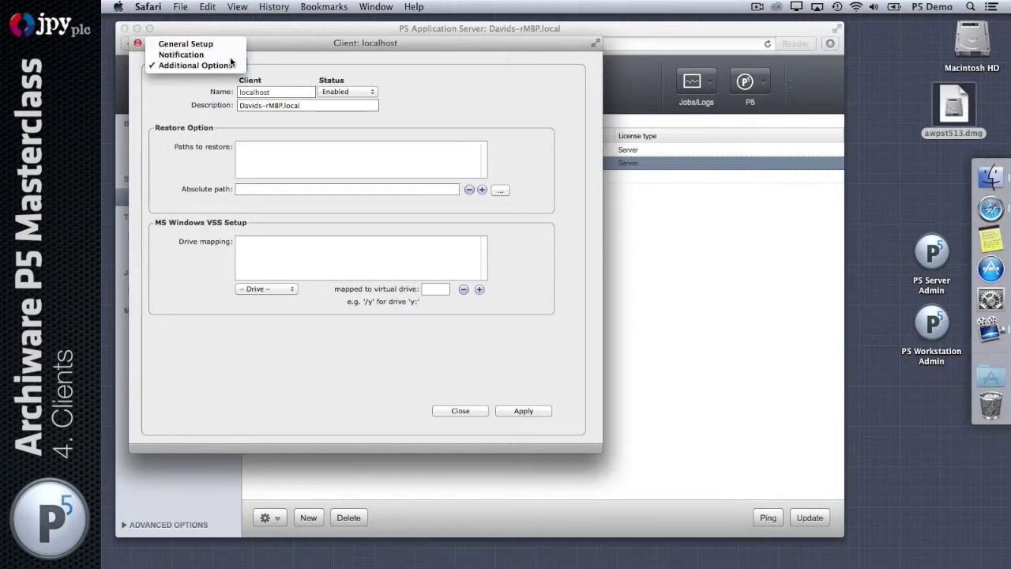
pyautogui.click(206, 55)
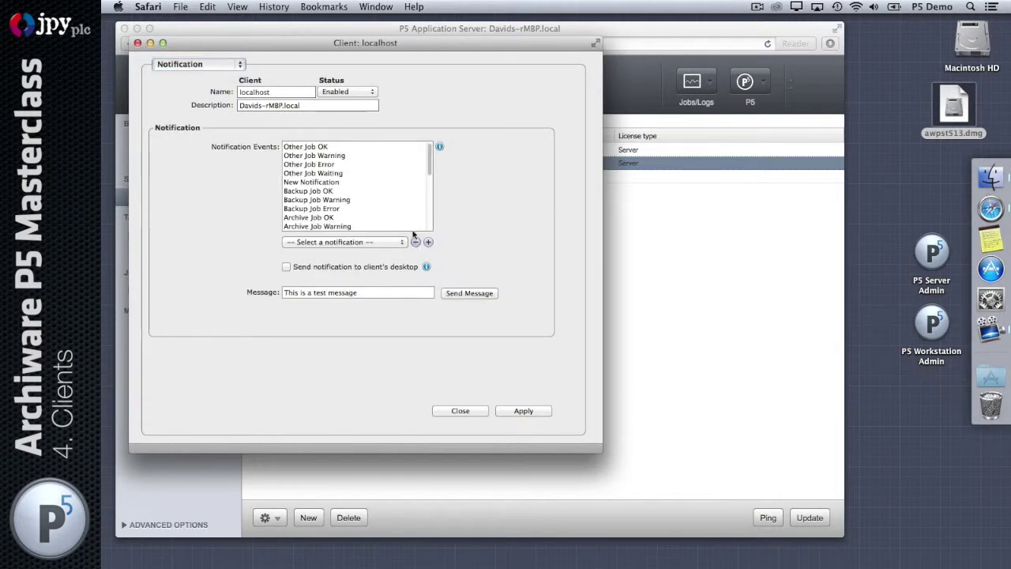
pyautogui.click(208, 62)
pyautogui.click(206, 53)
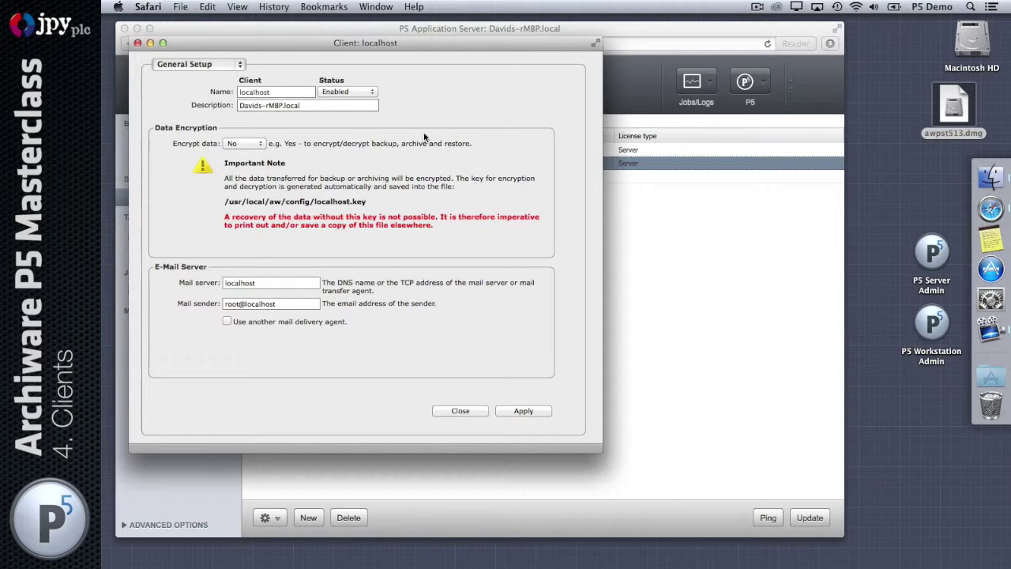
pyautogui.click(461, 410)
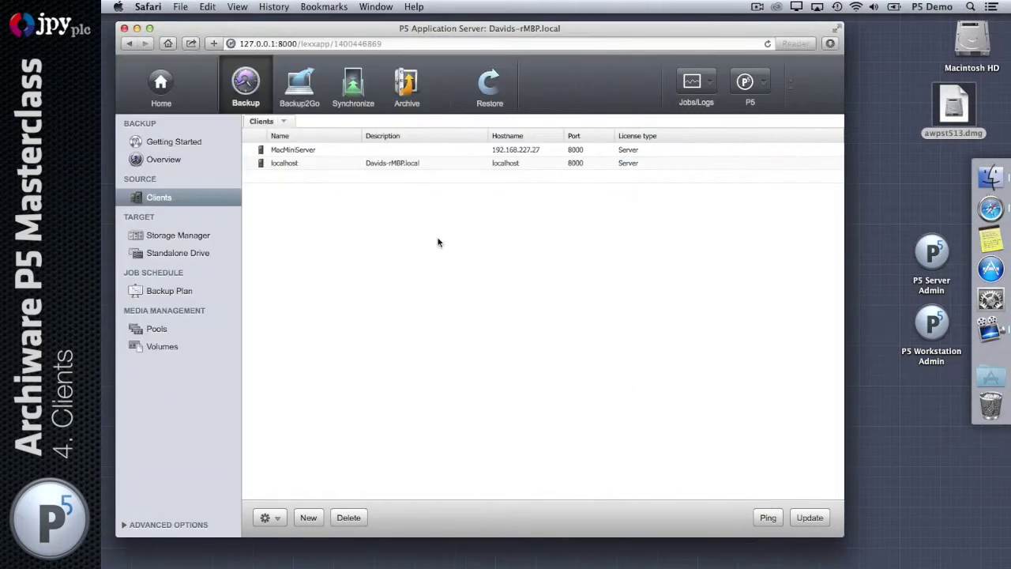